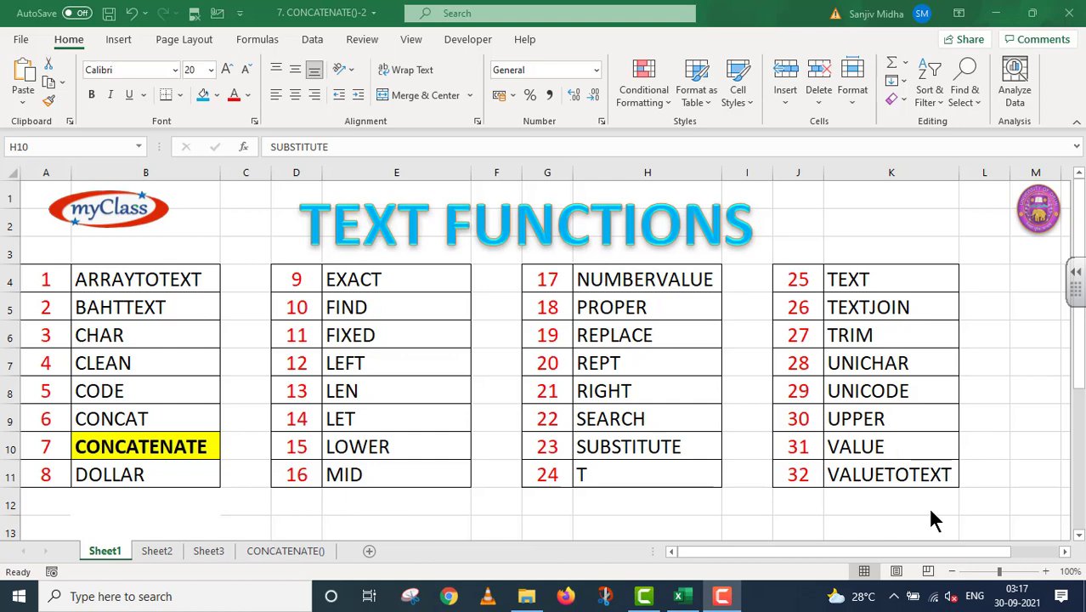
# On the CONCATENATE() sheet, join the row 6 texts in D6 with =CONCATENATE(B6,C6)
pyautogui.click(162, 552)
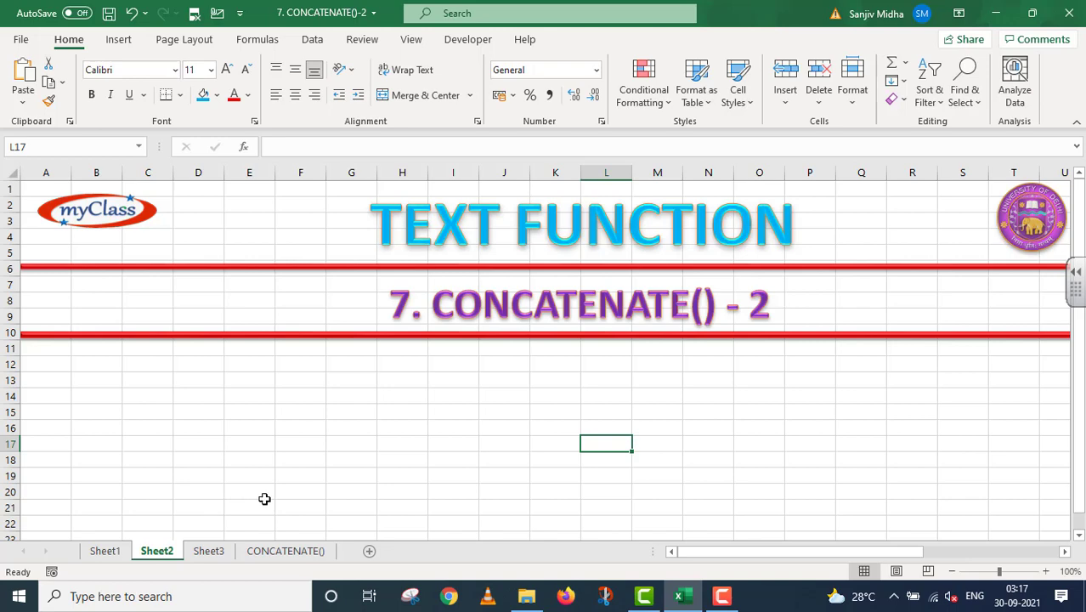
pyautogui.click(279, 553)
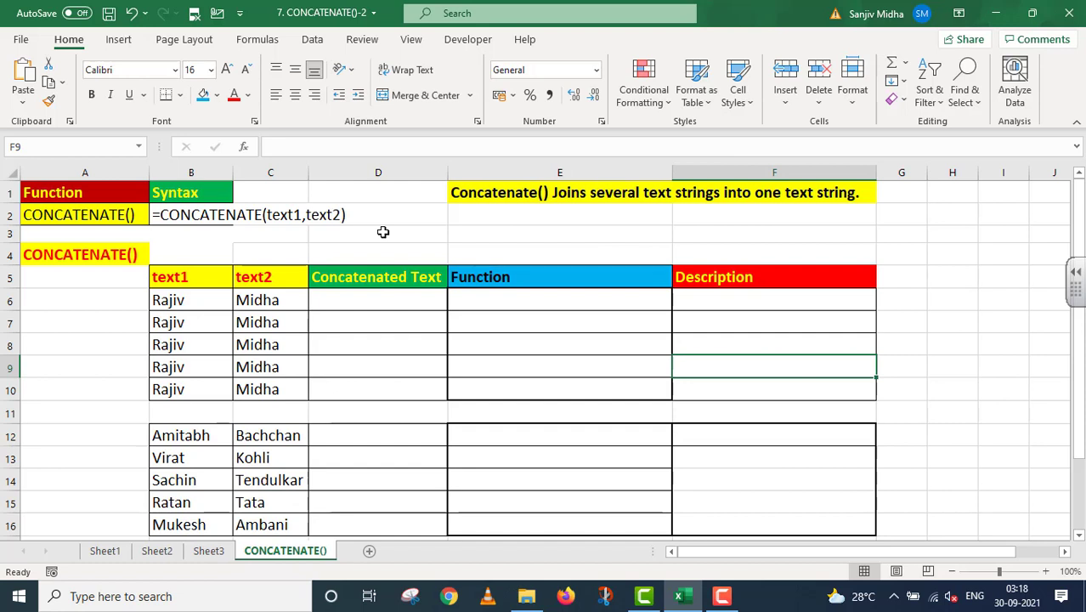
pyautogui.click(366, 299)
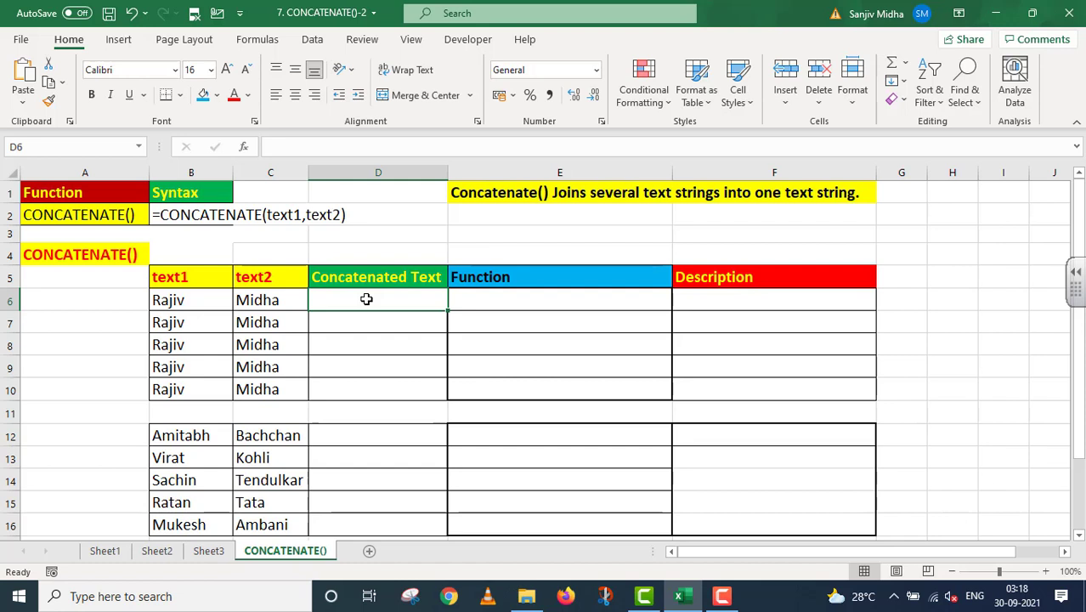
pyautogui.write('=')
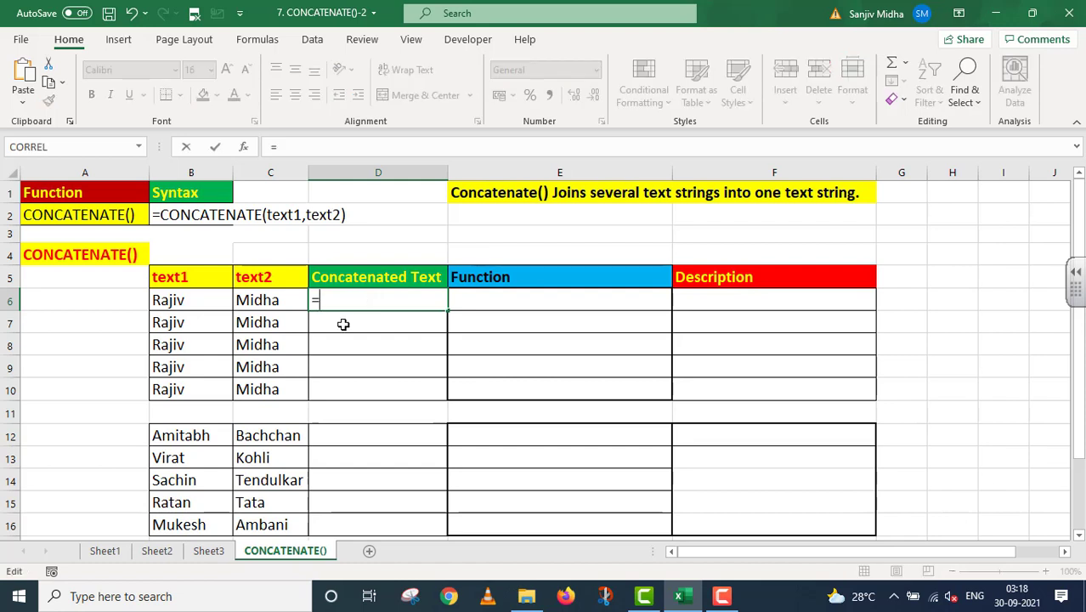
pyautogui.write('CONC')
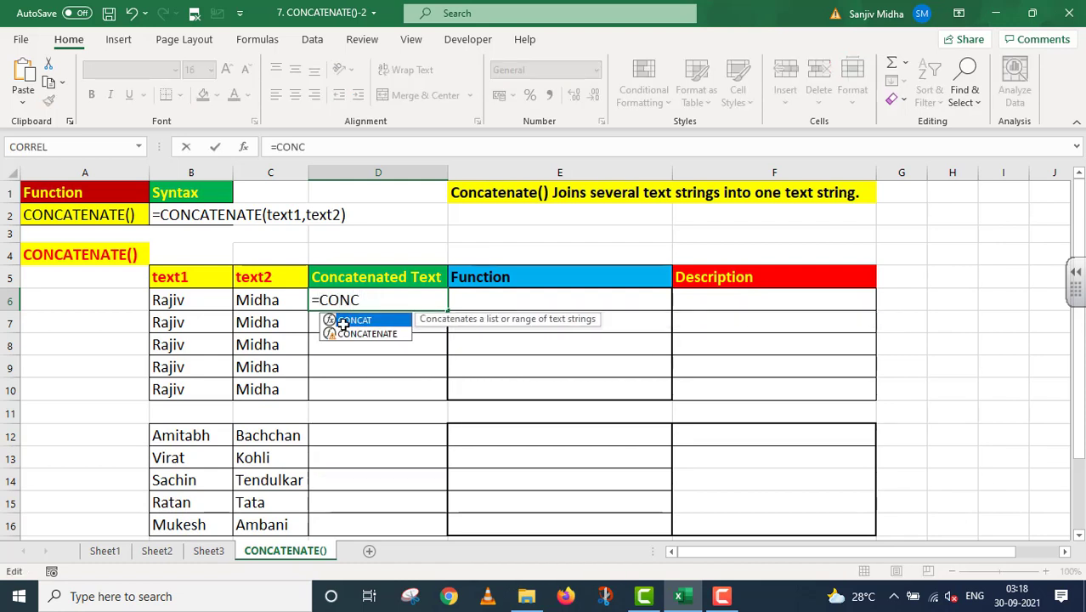
pyautogui.doubleClick(368, 333)
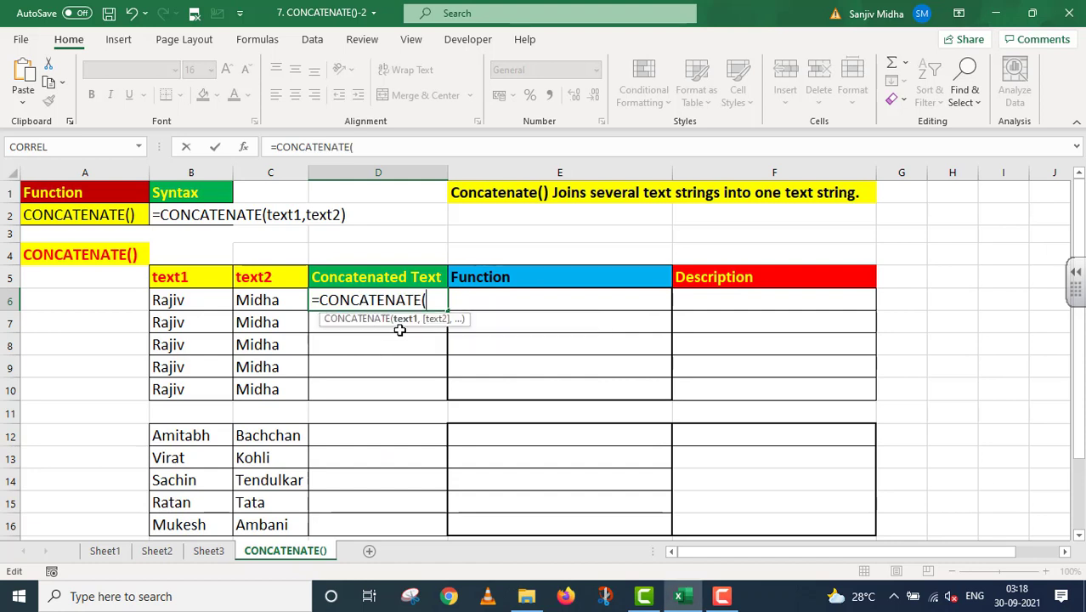
pyautogui.click(188, 300)
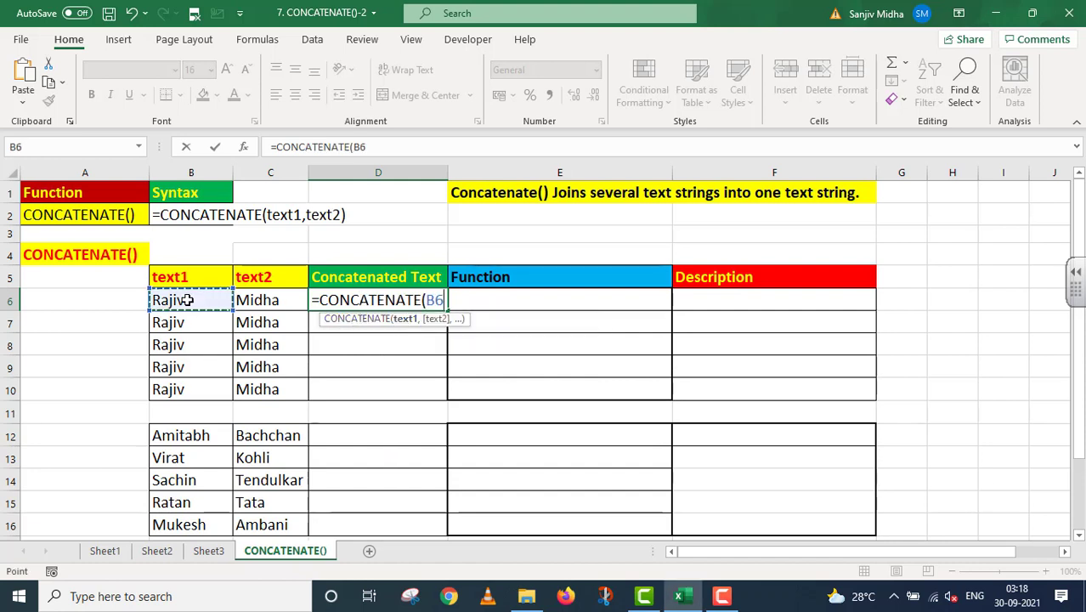
pyautogui.write(',')
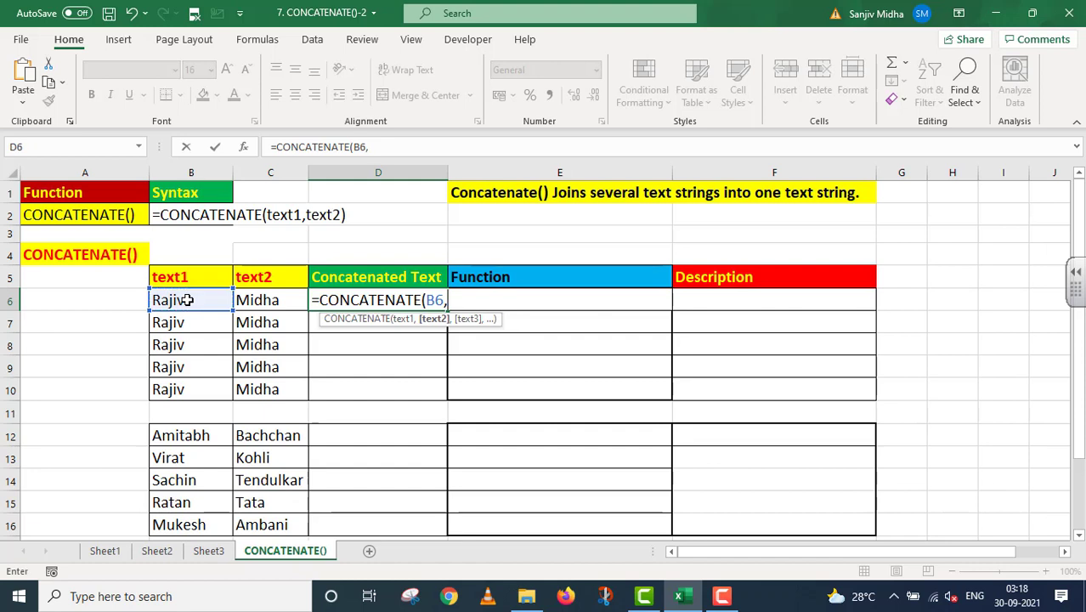
pyautogui.click(266, 300)
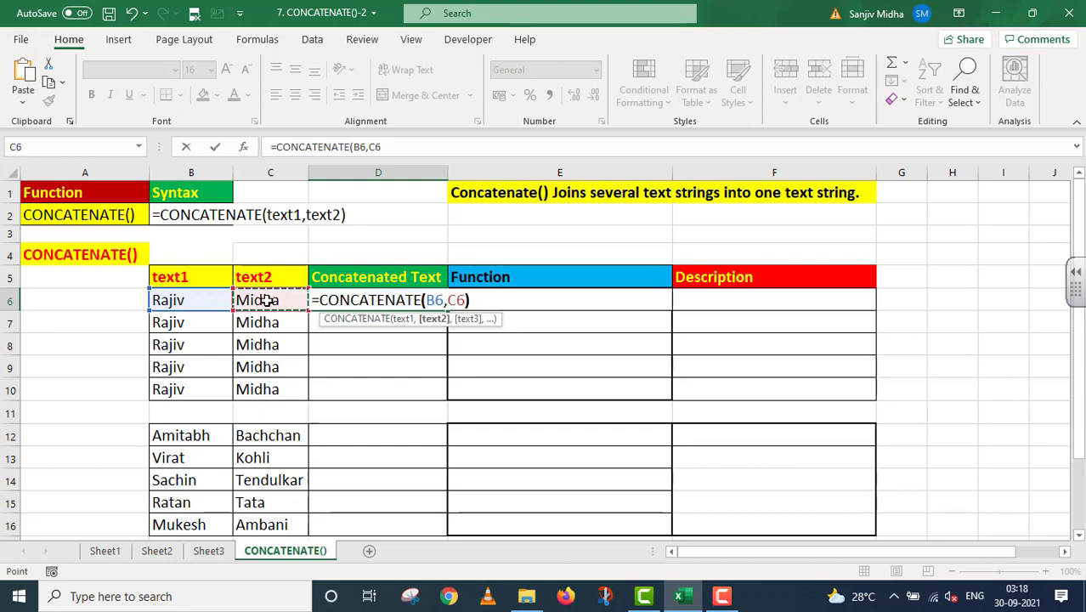
pyautogui.write(')')
pyautogui.press('Return')
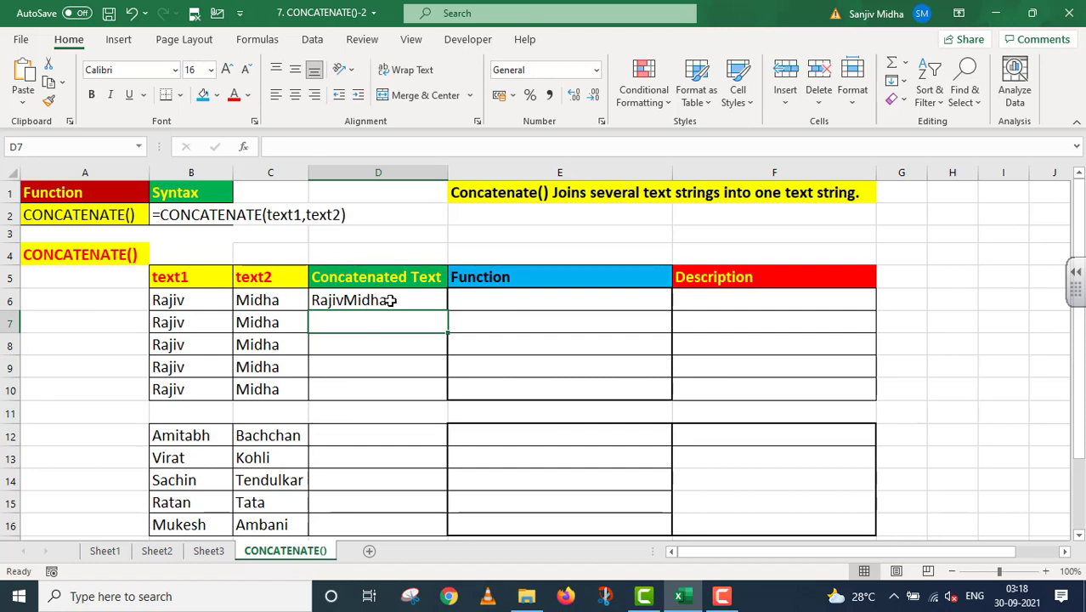
# Document row 6 by showing =CONCATENATE(B6,C6) as text in E6 and entering the description "No Space" in F6
pyautogui.click(389, 300)
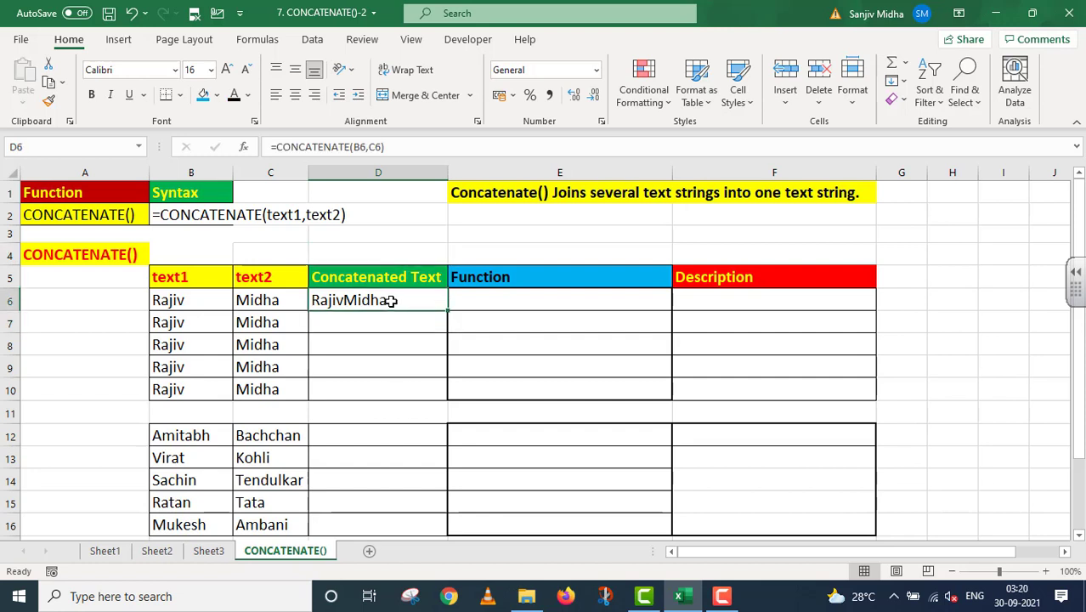
pyautogui.click(475, 303)
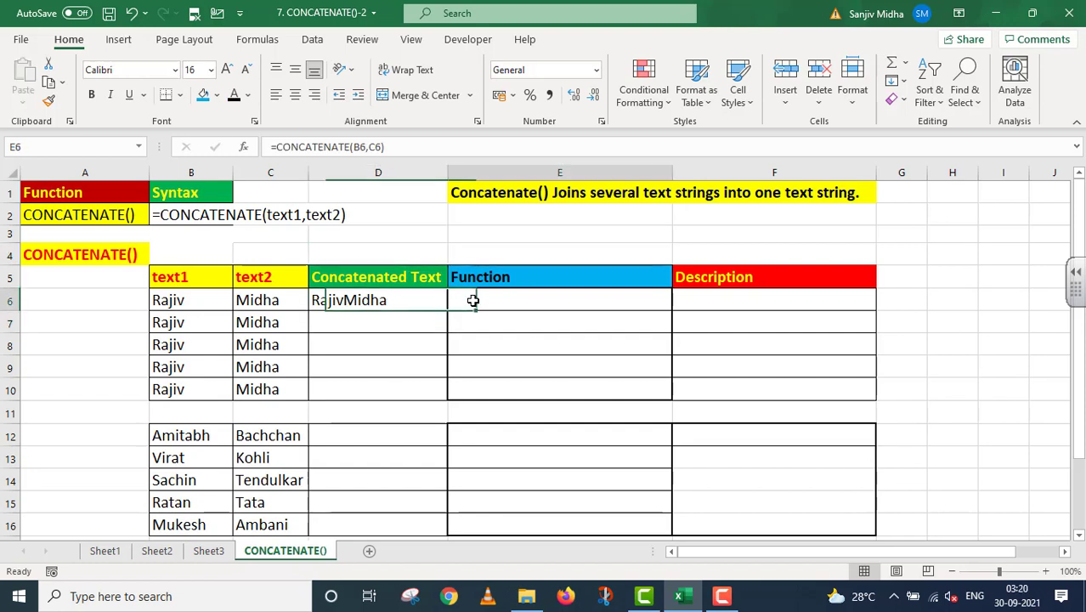
pyautogui.click(235, 95)
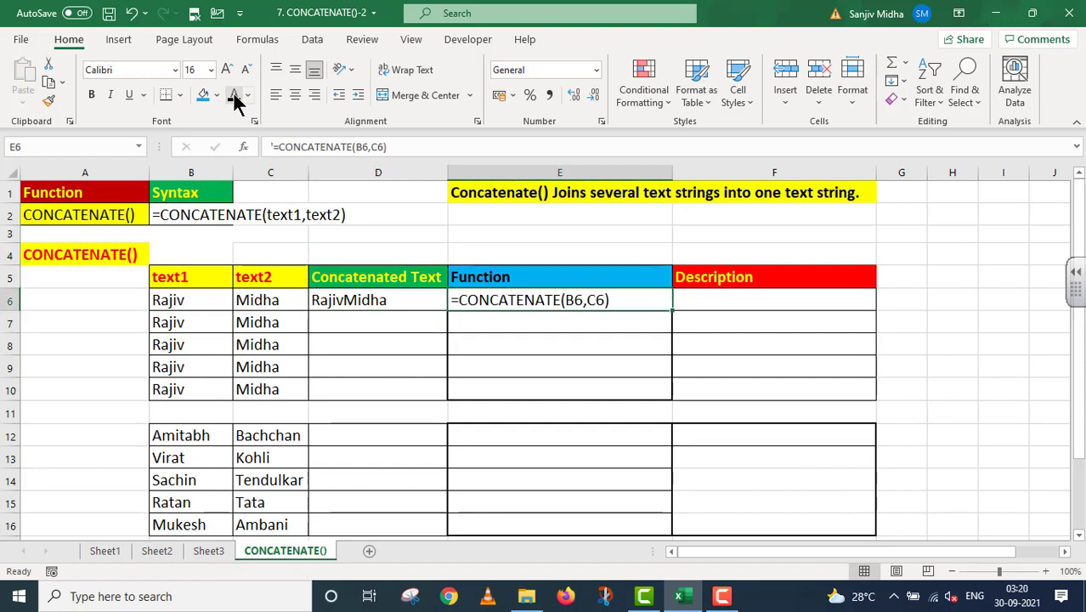
pyautogui.click(691, 299)
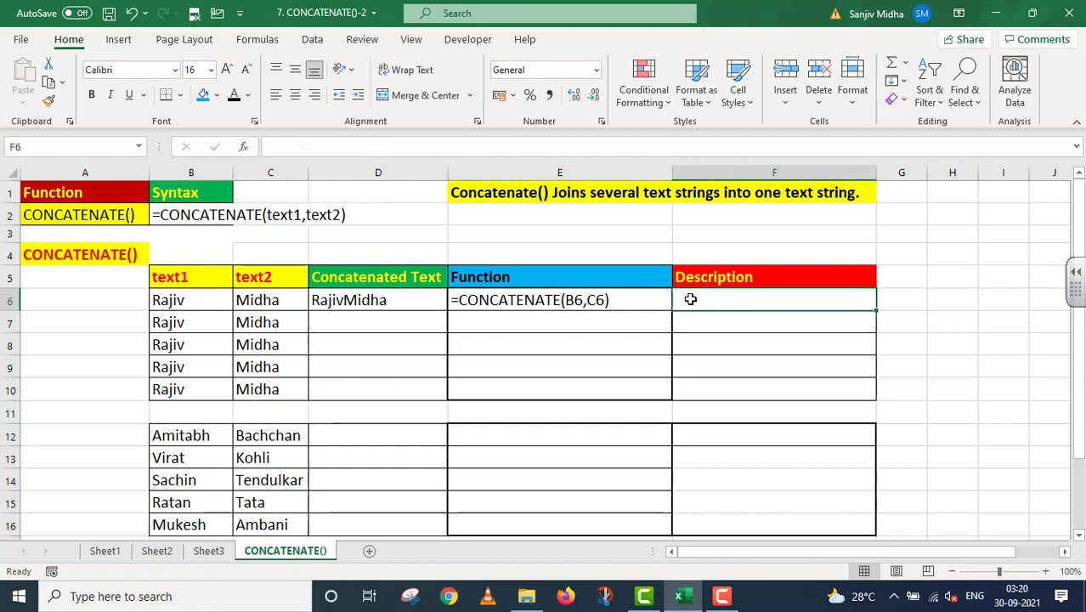
pyautogui.write('No S')
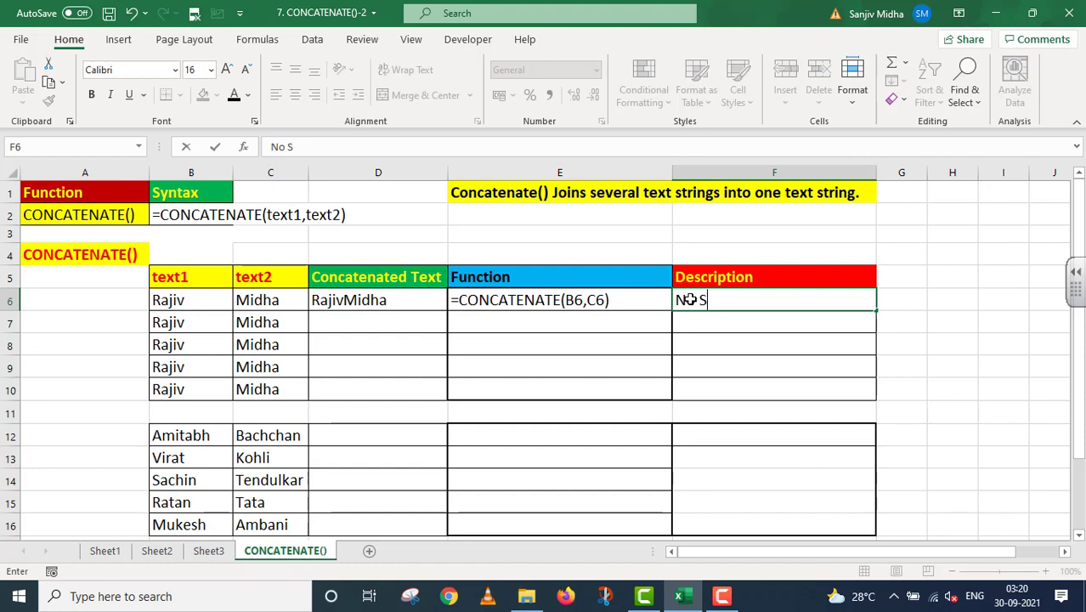
pyautogui.write('pace')
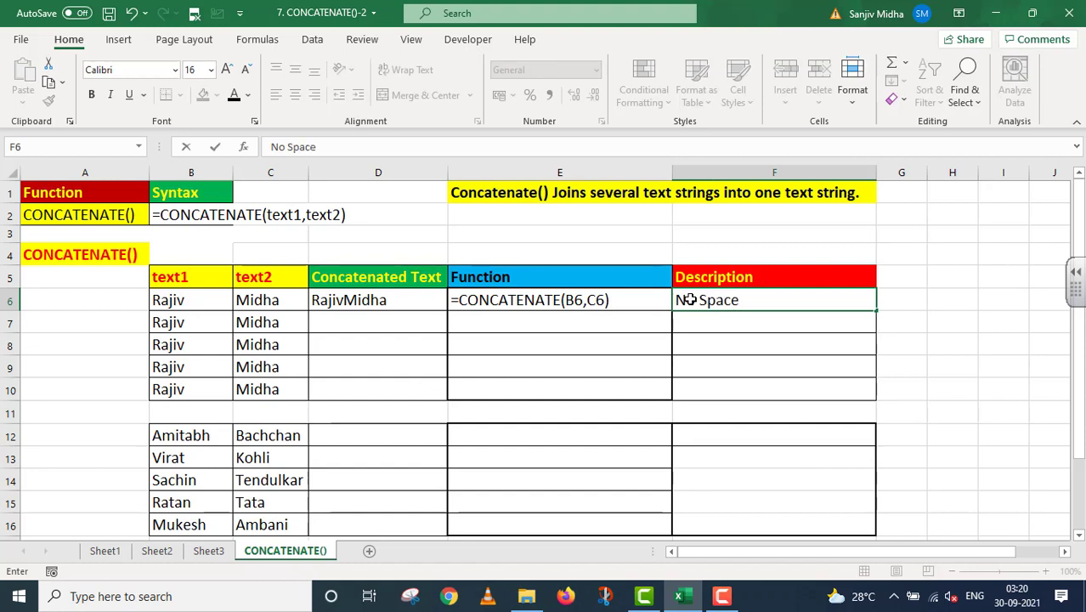
# Join the row 7 texts with a space between them in D7 using =CONCATENATE(B7," ",C7)
pyautogui.click(340, 320)
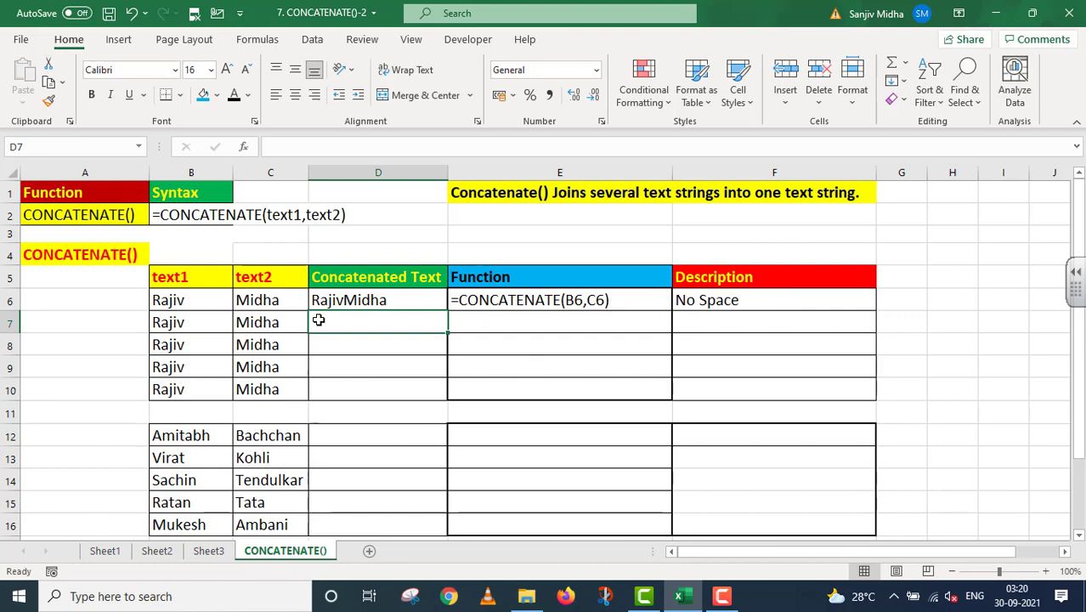
pyautogui.write('=CONC')
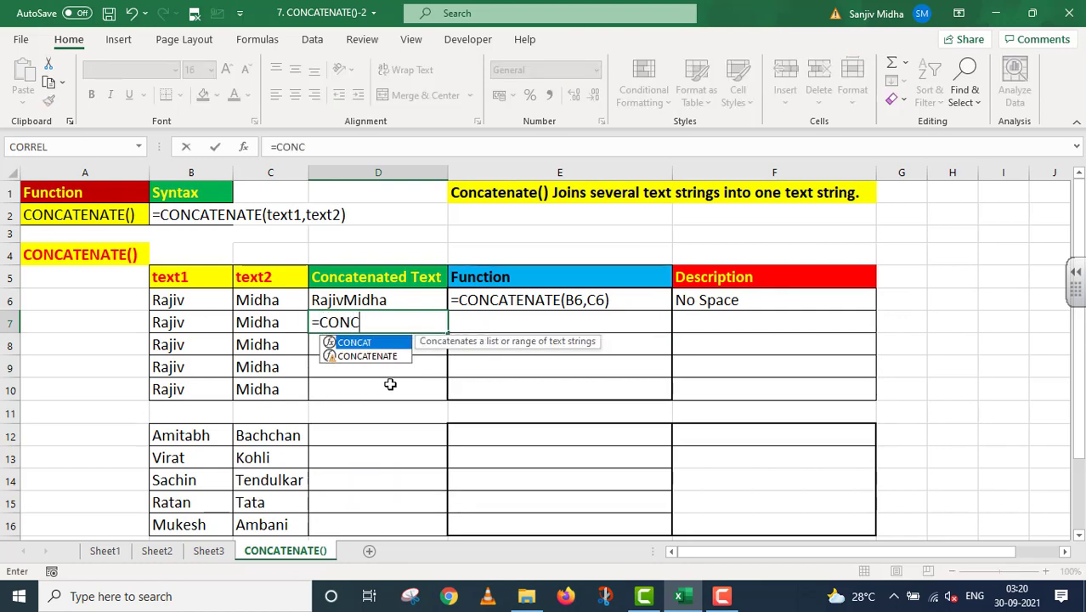
pyautogui.doubleClick(365, 355)
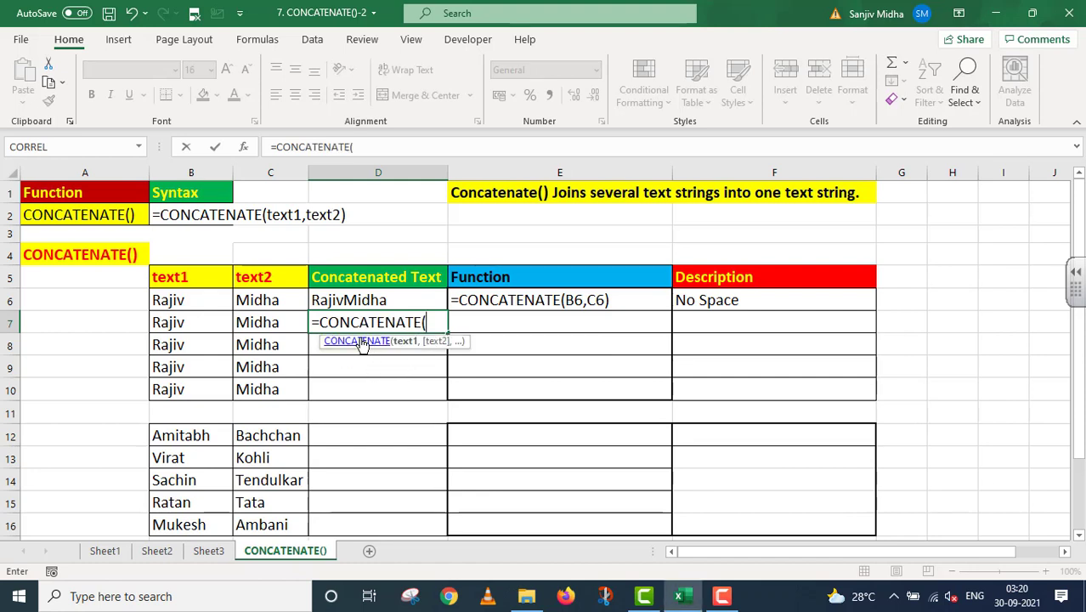
pyautogui.click(205, 323)
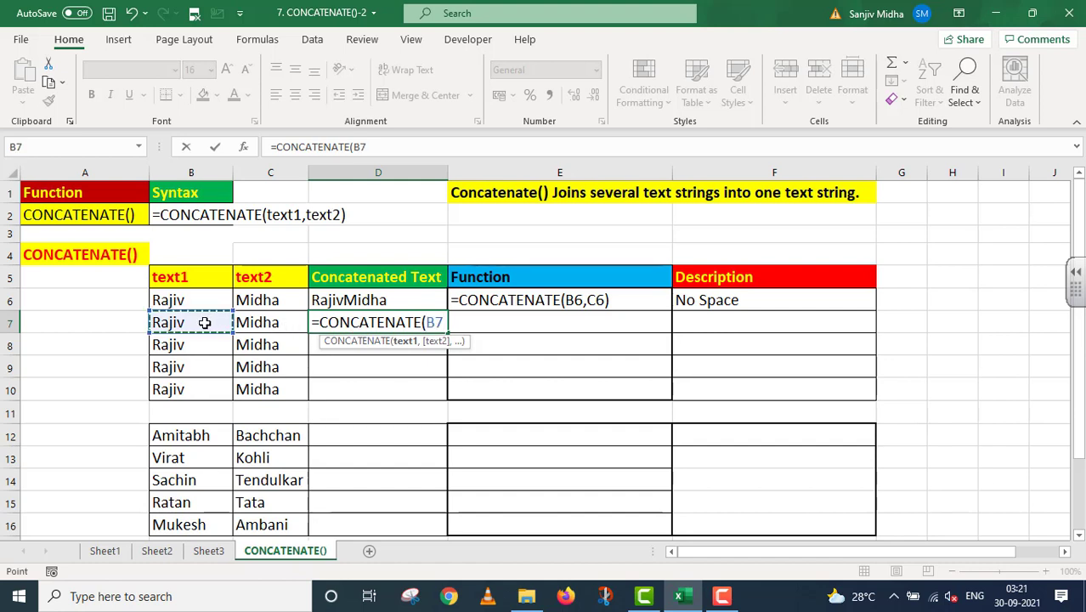
pyautogui.write(',')
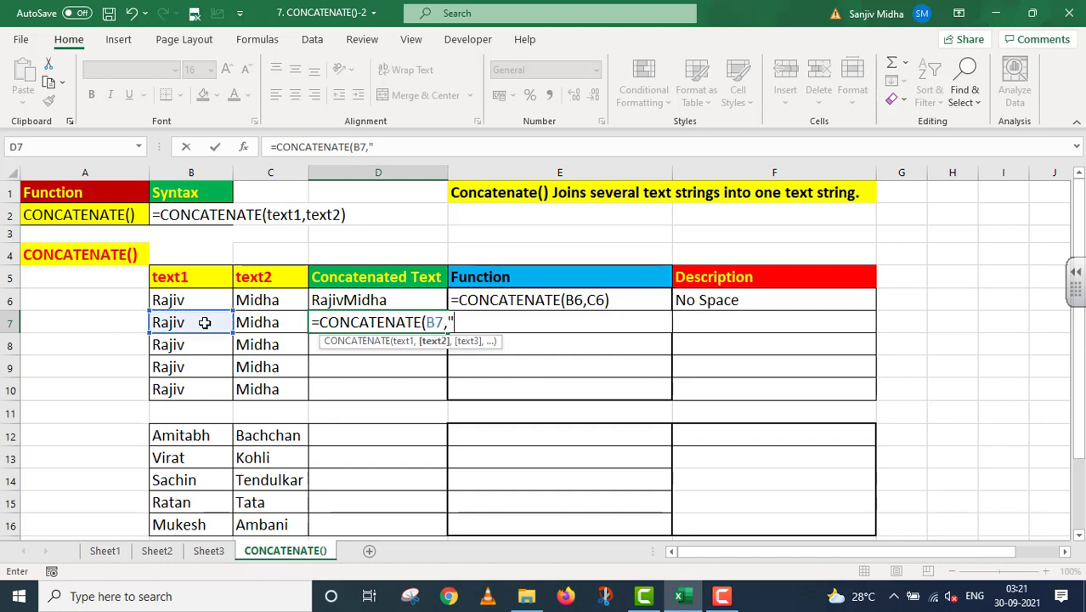
pyautogui.write('" "')
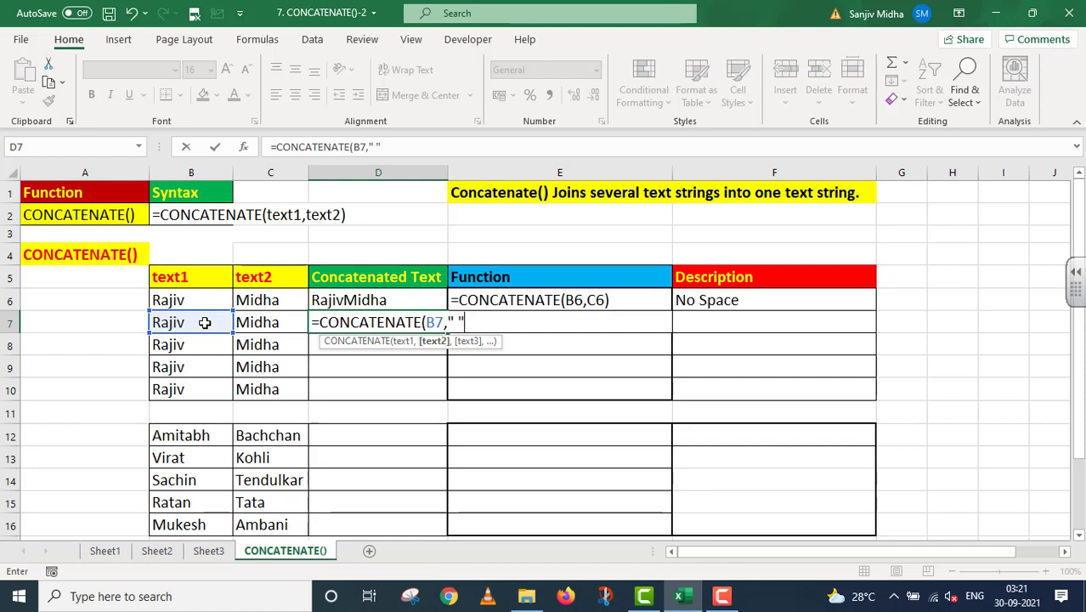
pyautogui.write(',')
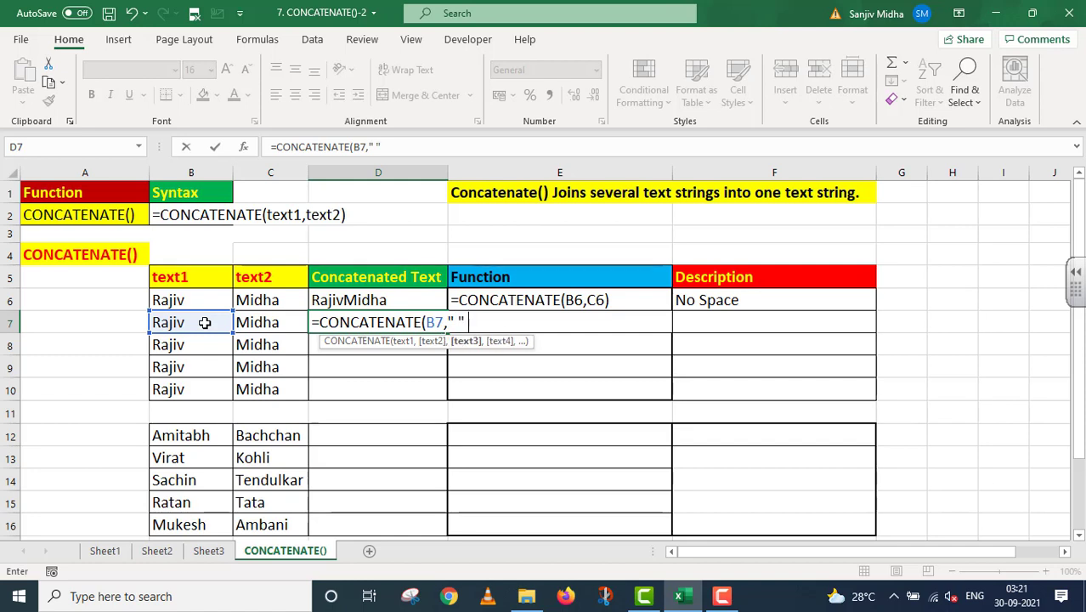
pyautogui.click(260, 322)
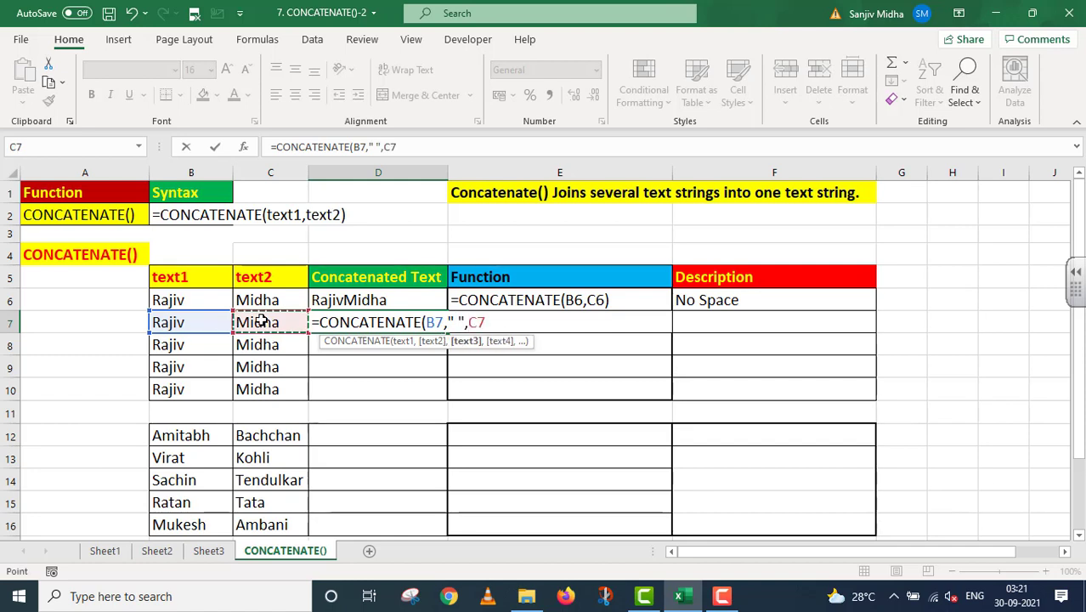
pyautogui.write(')')
pyautogui.press('Return')
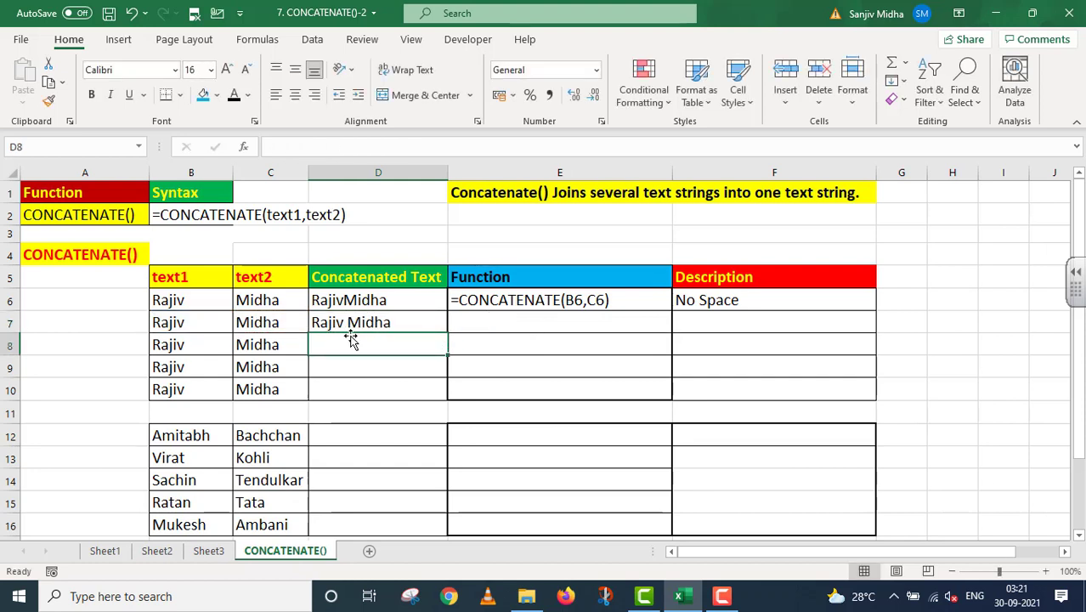
# Document row 7 by showing =CONCATENATE(B7," ",C7) as text in E7 and entering the description "With Space" in F7
pyautogui.click(463, 320)
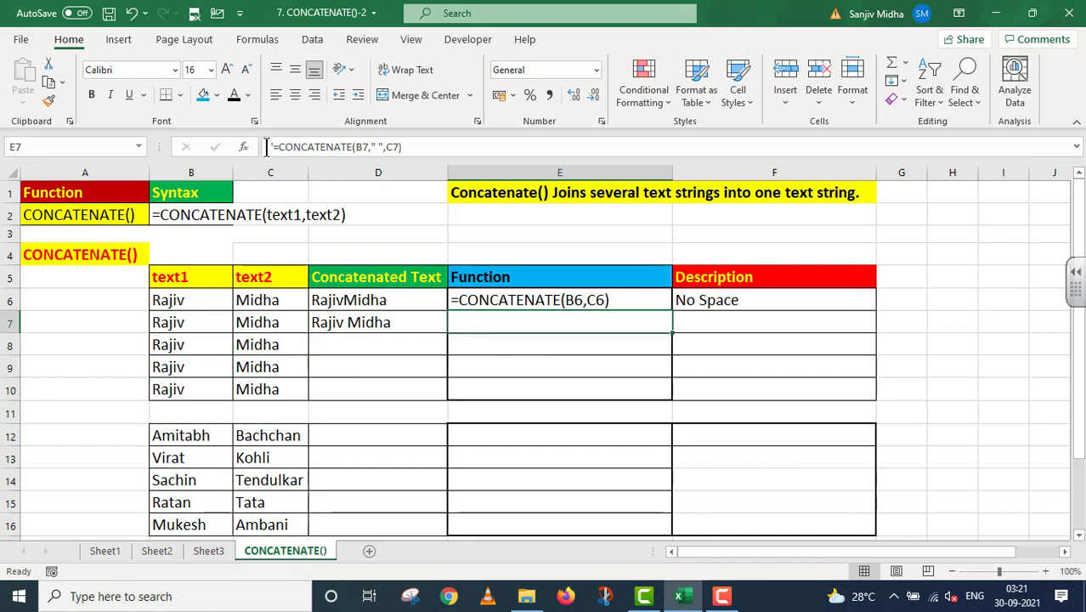
pyautogui.click(235, 97)
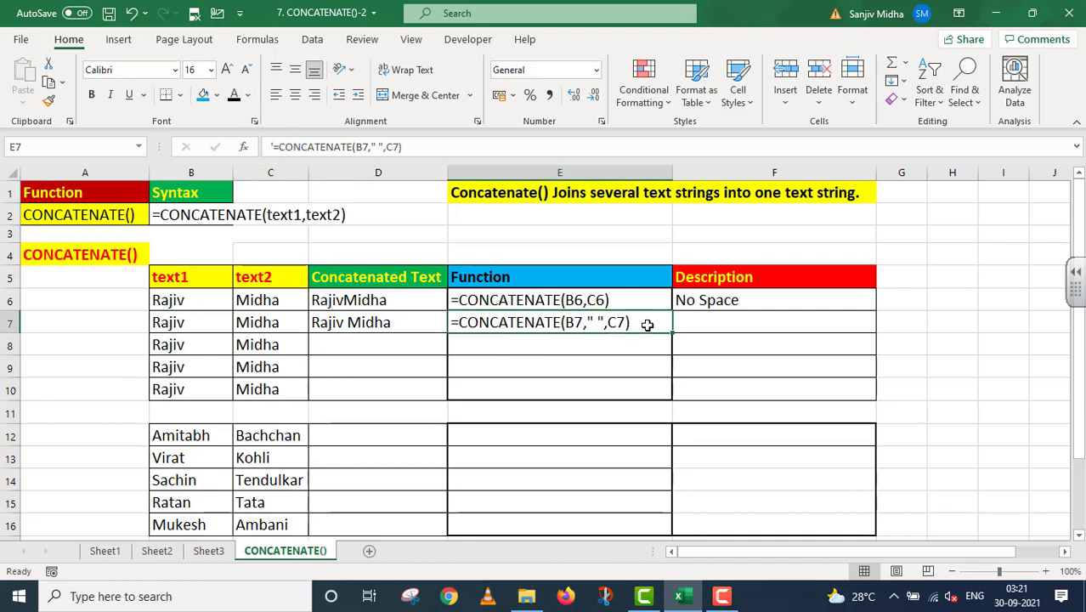
pyautogui.click(698, 324)
pyautogui.write('W')
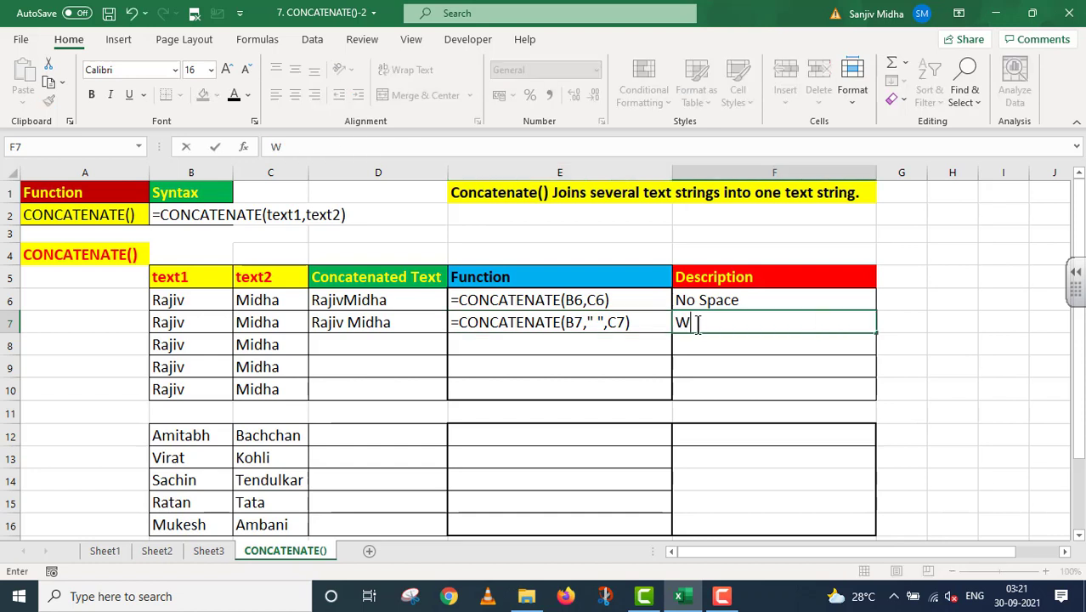
pyautogui.write('ith Spa')
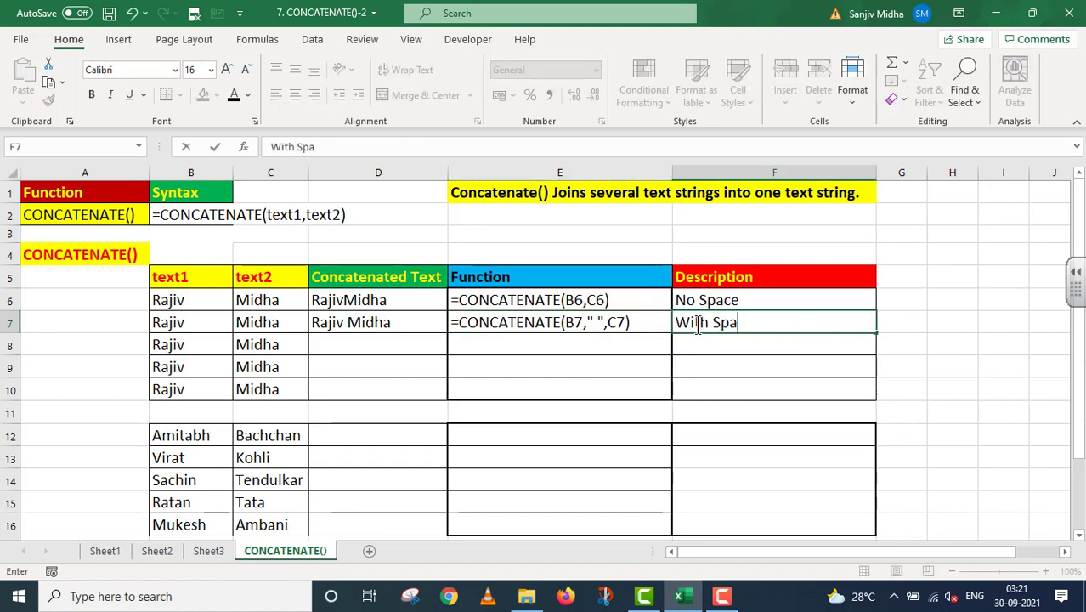
pyautogui.write('ce')
# Join the row 8 texts with a comma between them in D8 using =CONCATENATE(B8,",",C8)
pyautogui.click(335, 346)
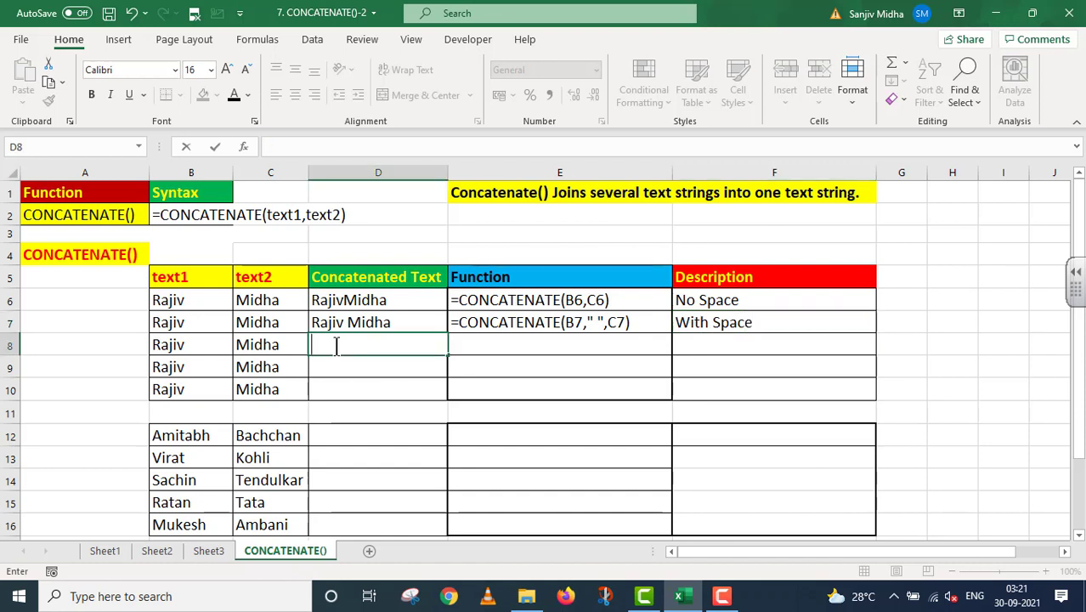
pyautogui.write('=')
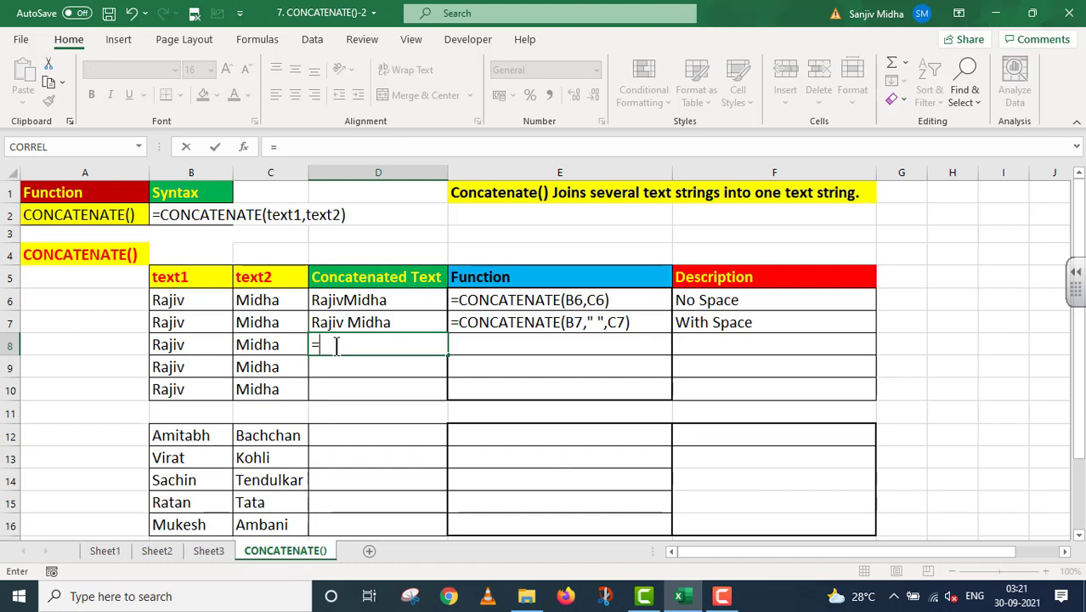
pyautogui.write('con')
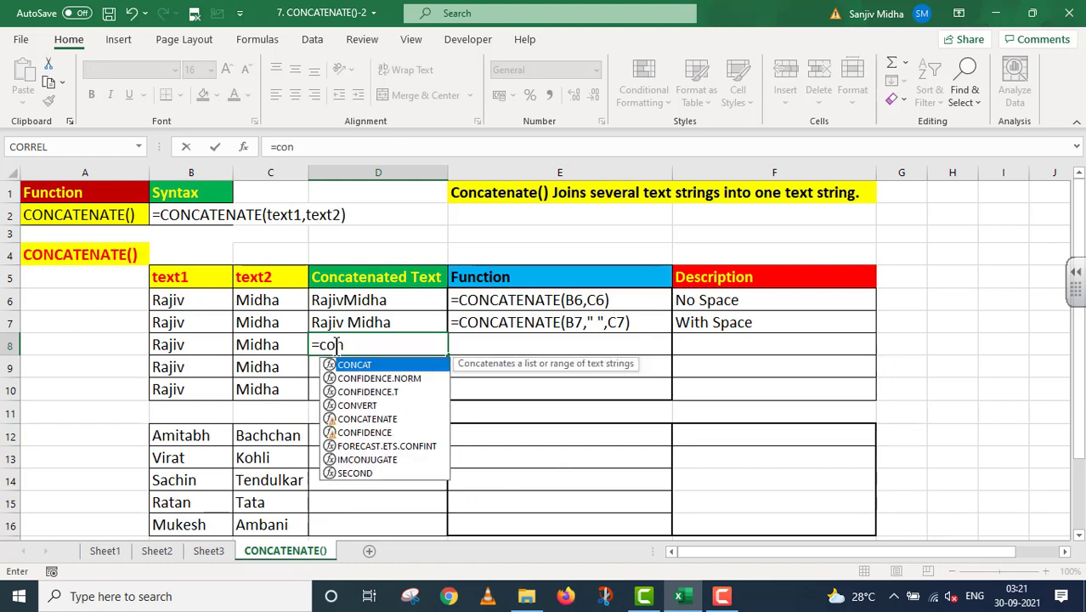
pyautogui.doubleClick(368, 418)
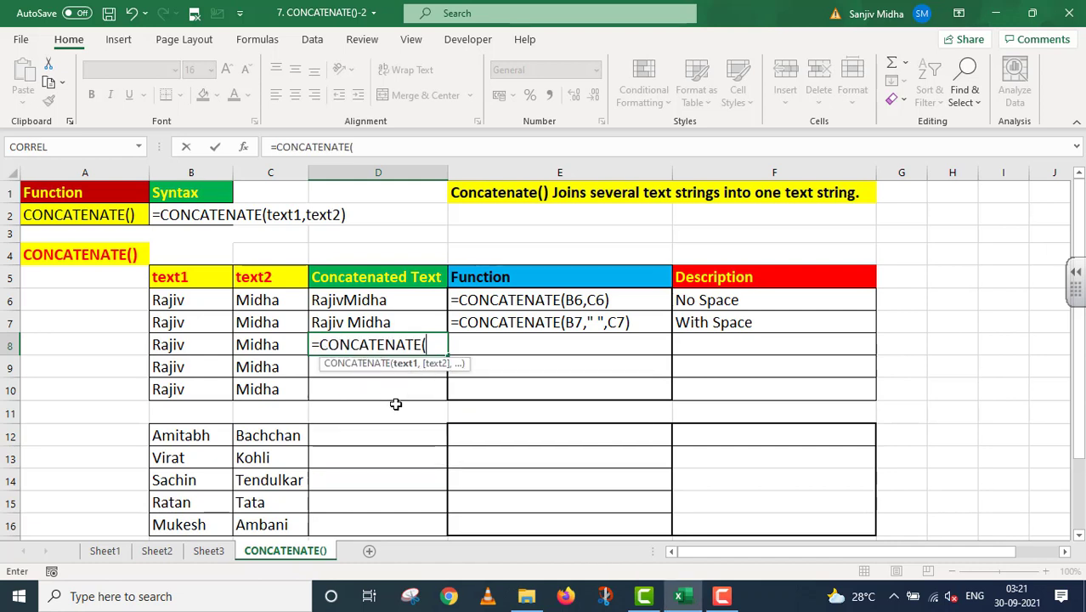
pyautogui.click(187, 354)
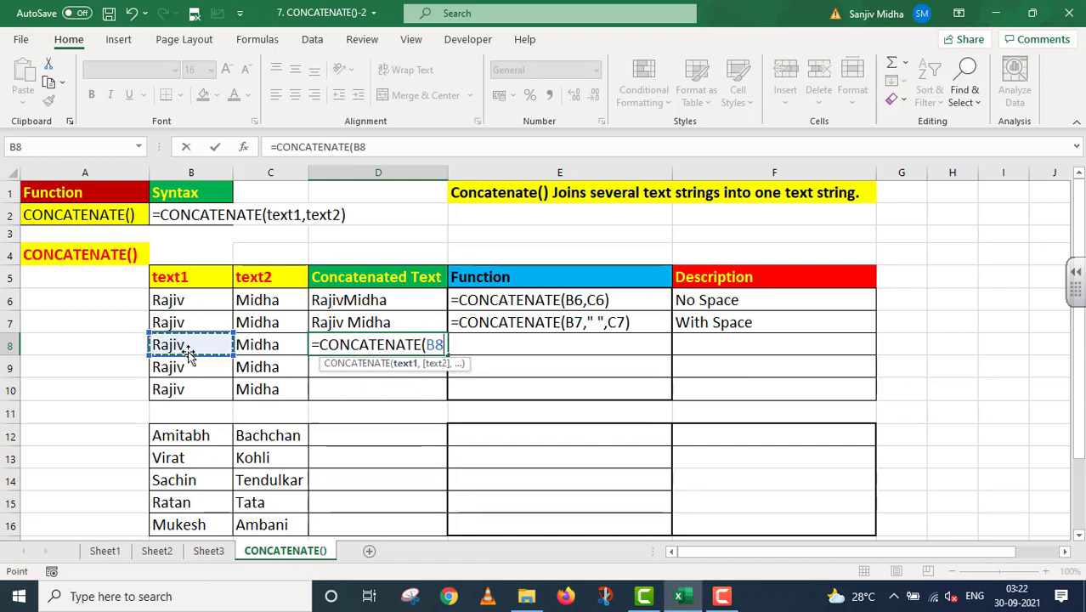
pyautogui.write(',')
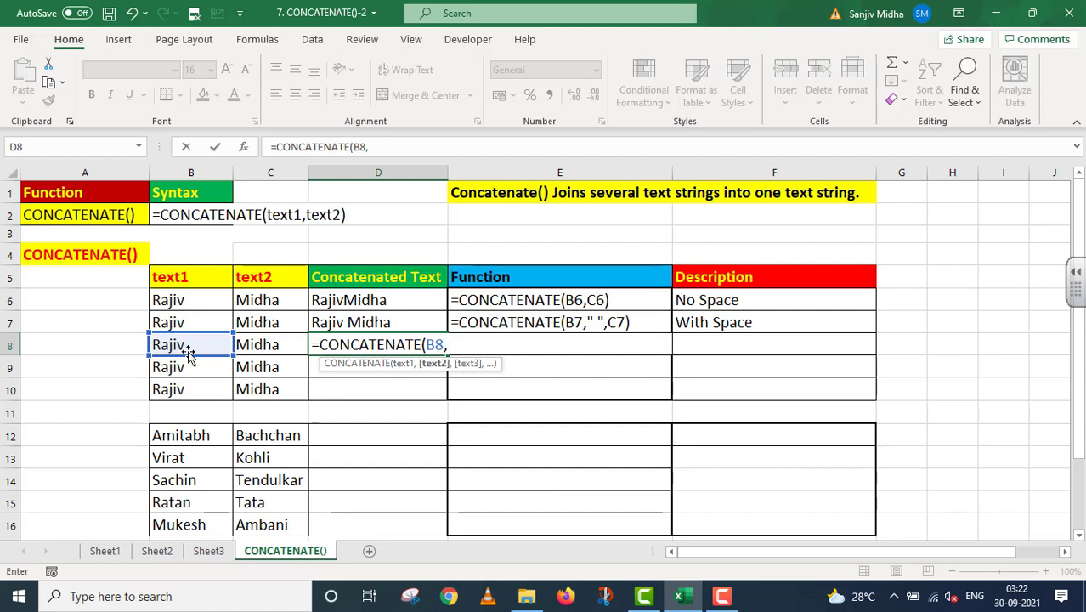
pyautogui.write('",')
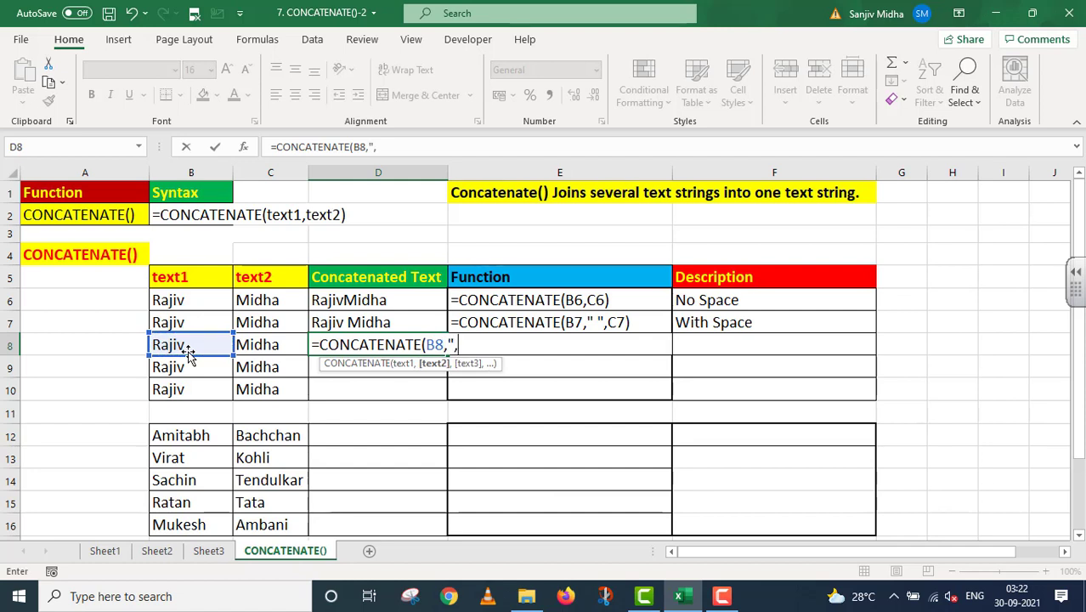
pyautogui.write('"')
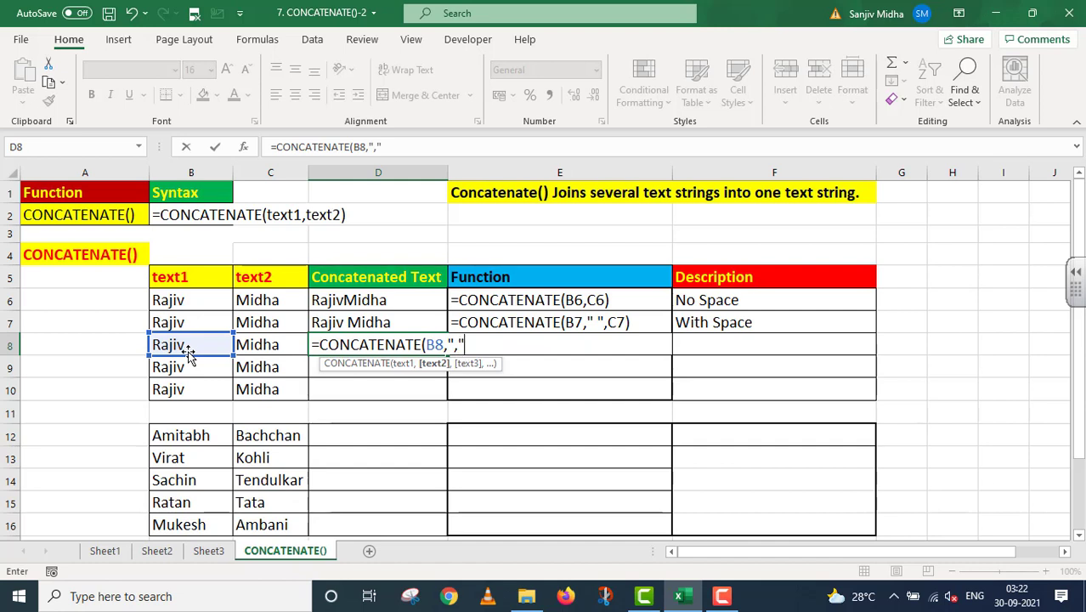
pyautogui.write(',')
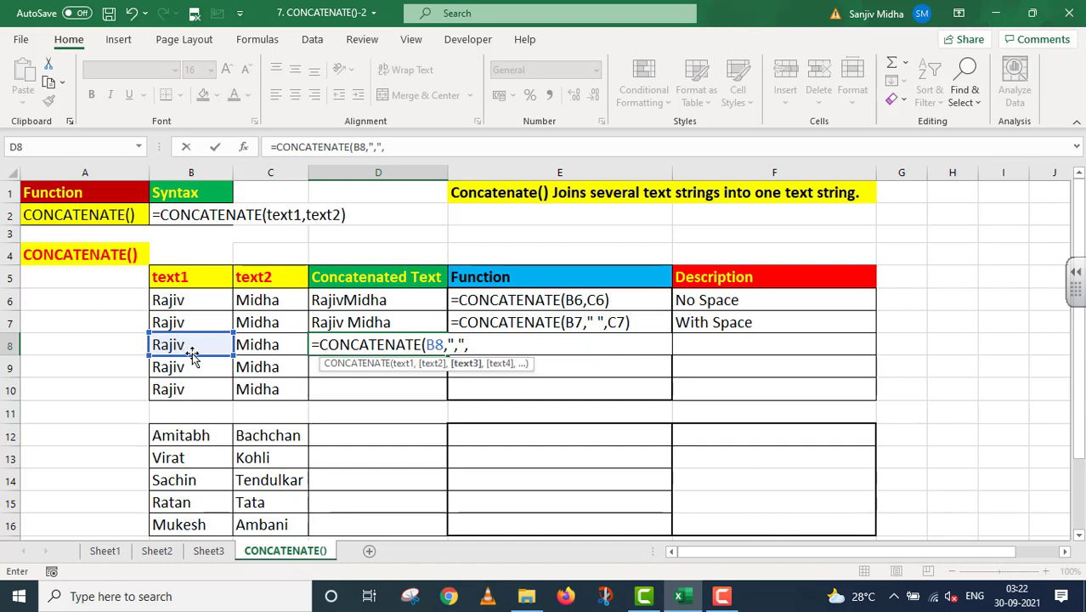
pyautogui.click(273, 344)
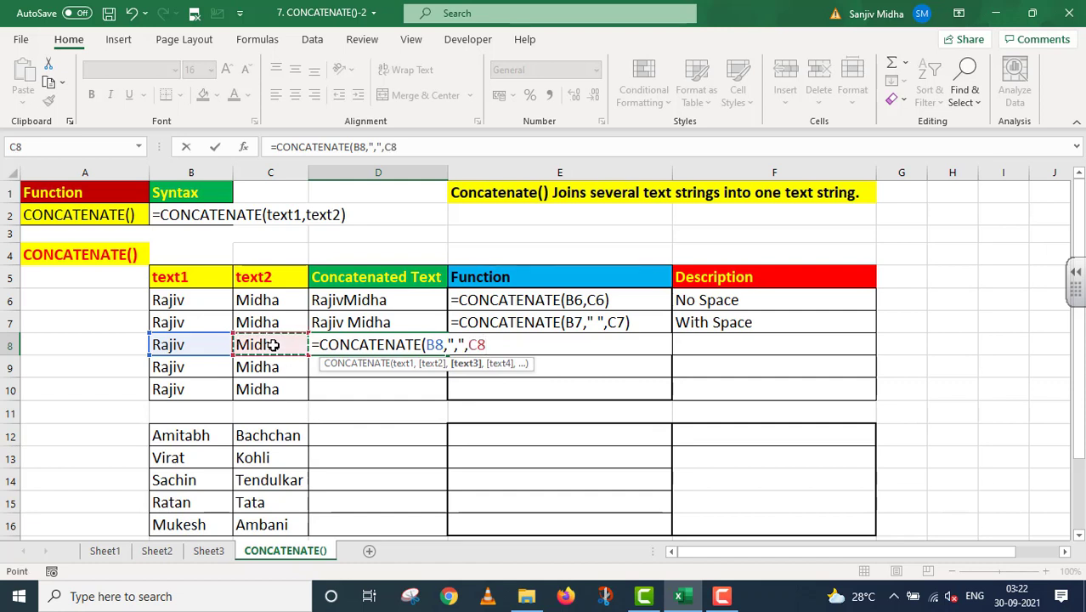
pyautogui.write(')')
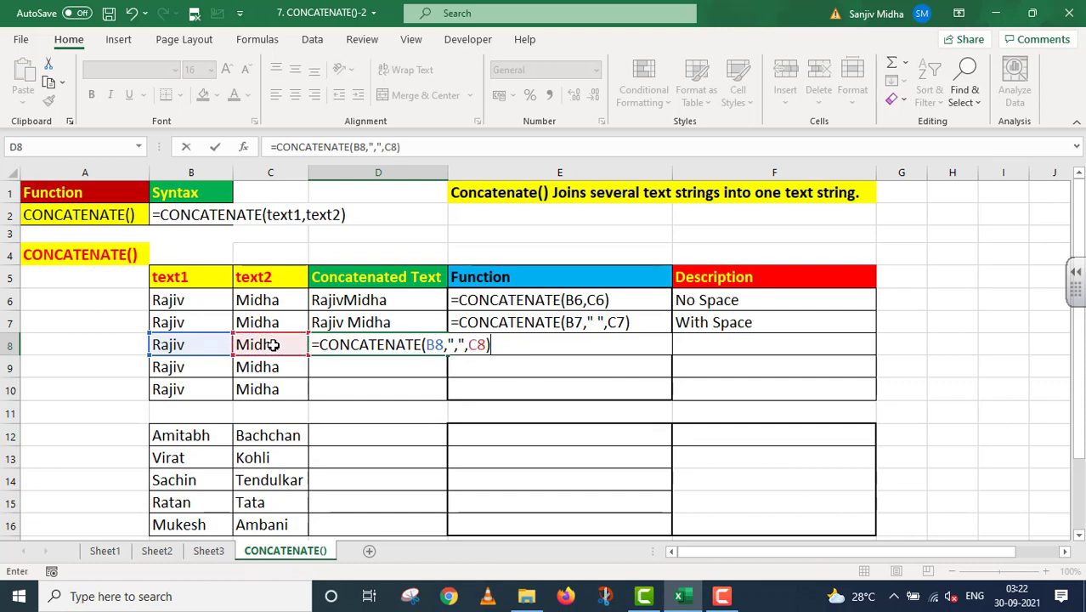
pyautogui.press('Return')
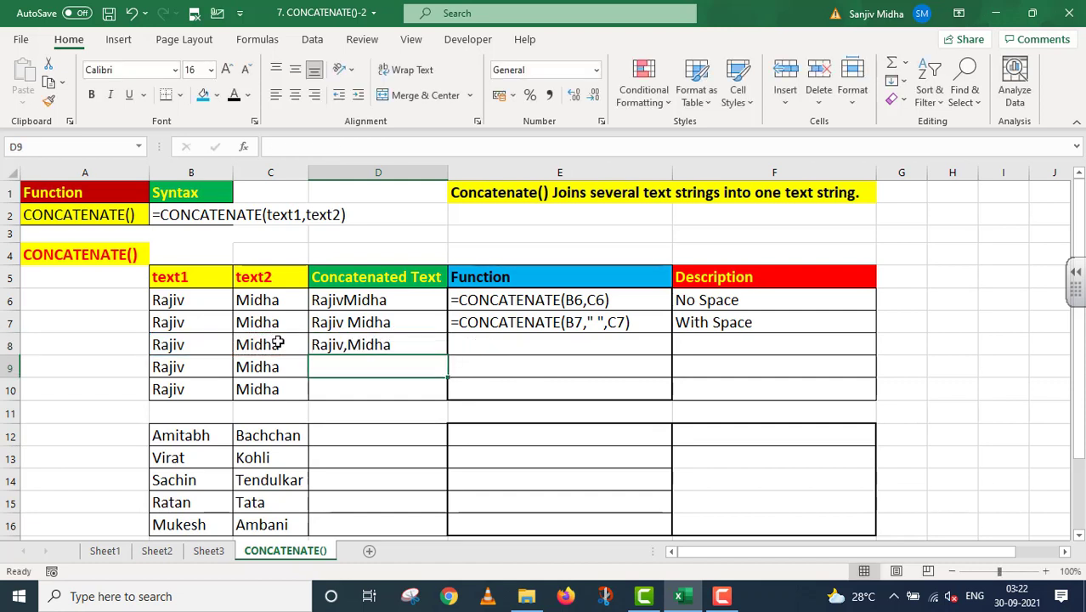
# Document row 8 by showing =CONCATENATE(B8,",",C8) as text in E8 and entering the description "No Space But Coma" in F8
pyautogui.click(375, 347)
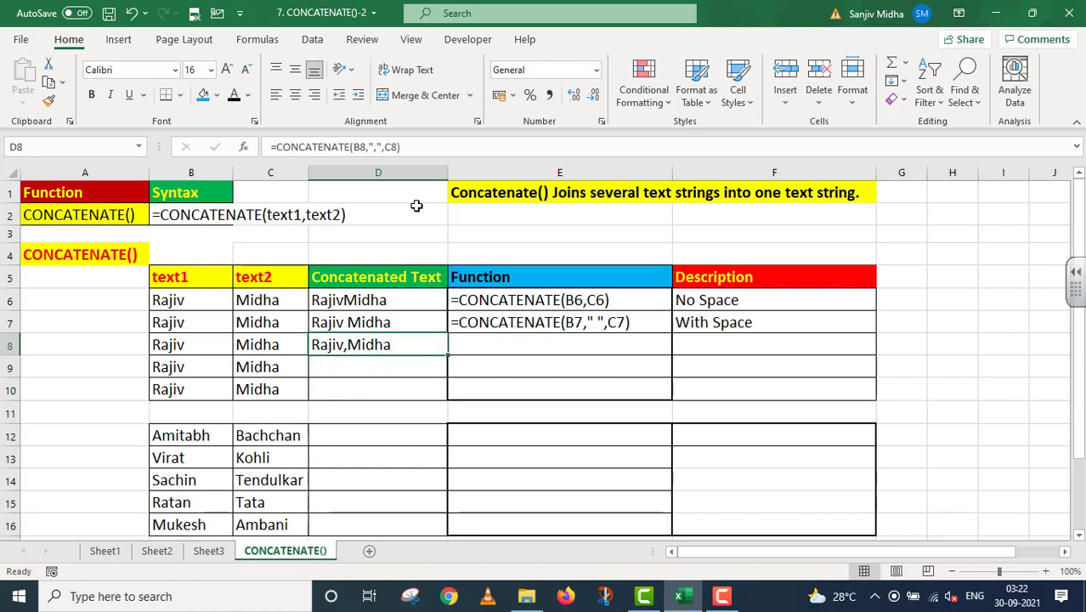
pyautogui.moveTo(415, 148); pyautogui.dragTo(264, 149)
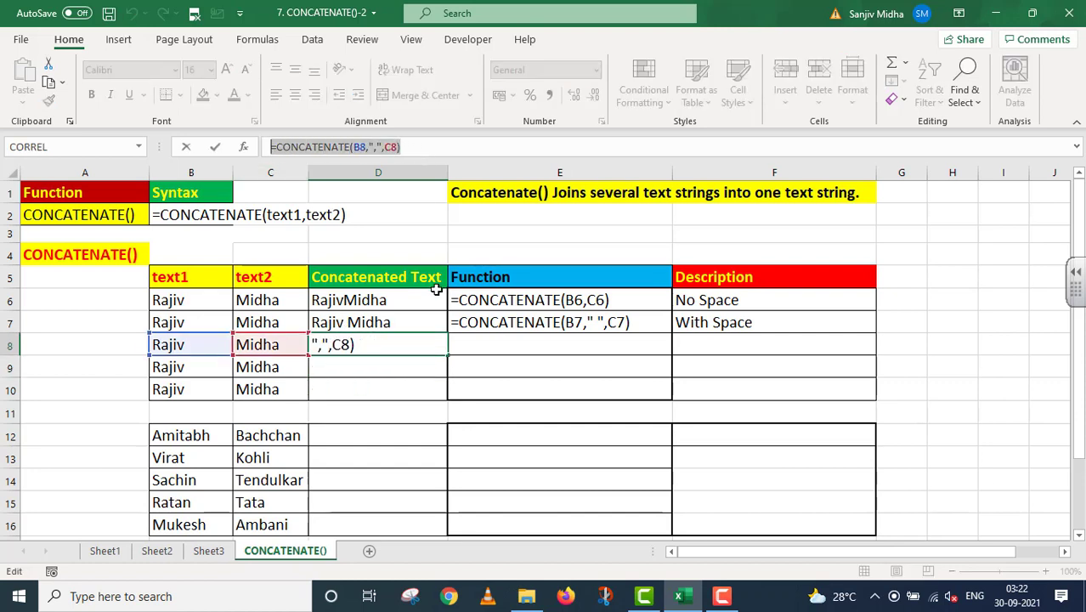
pyautogui.hotkey('ctrl', 'c')
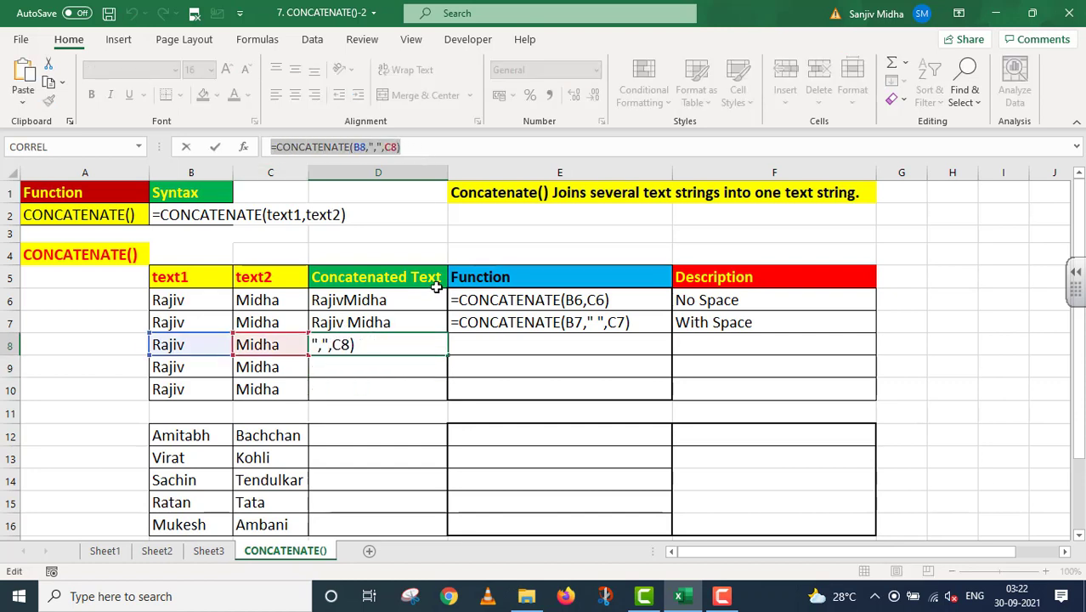
pyautogui.press('Return')
pyautogui.click(481, 343)
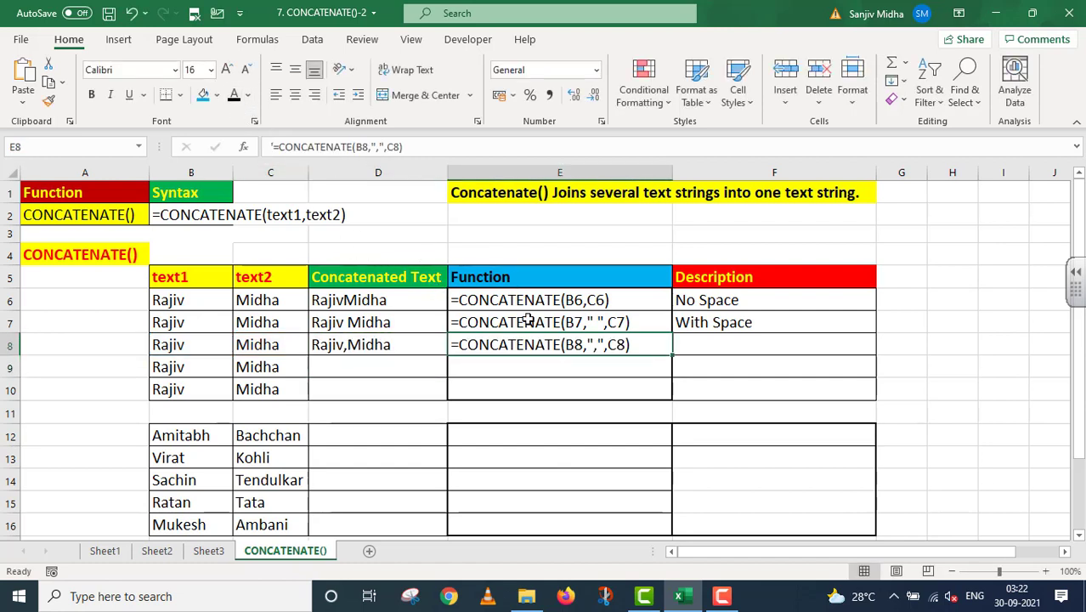
pyautogui.click(721, 343)
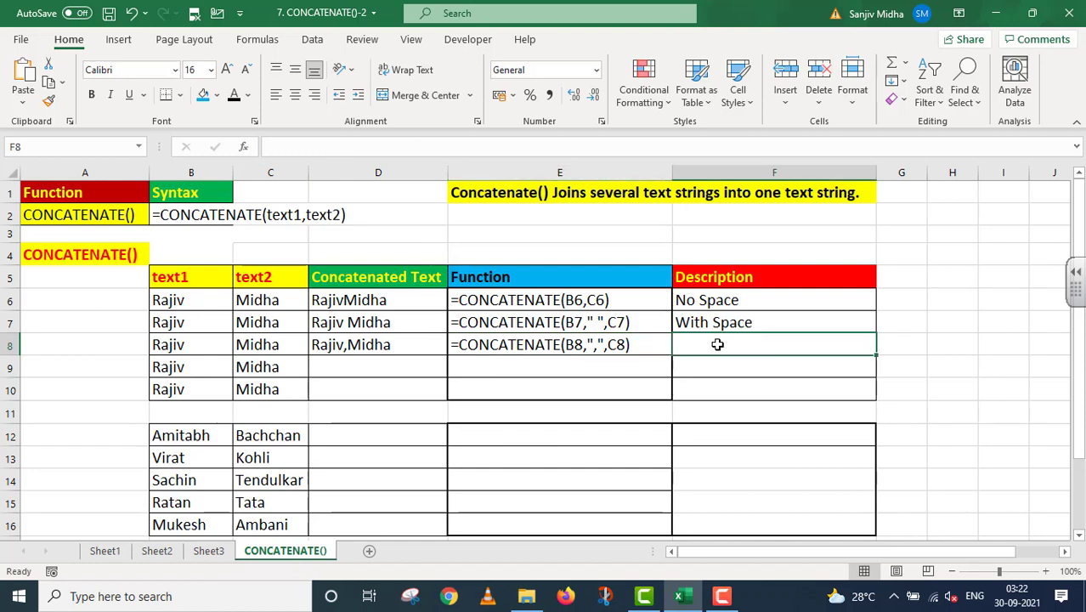
pyautogui.write('No ')
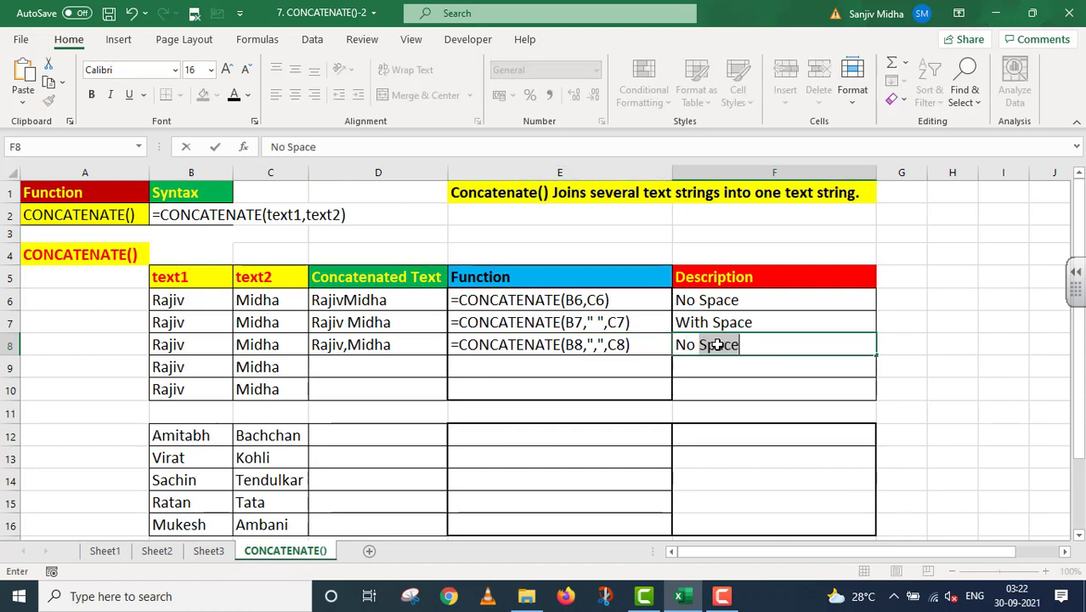
pyautogui.write('Space ')
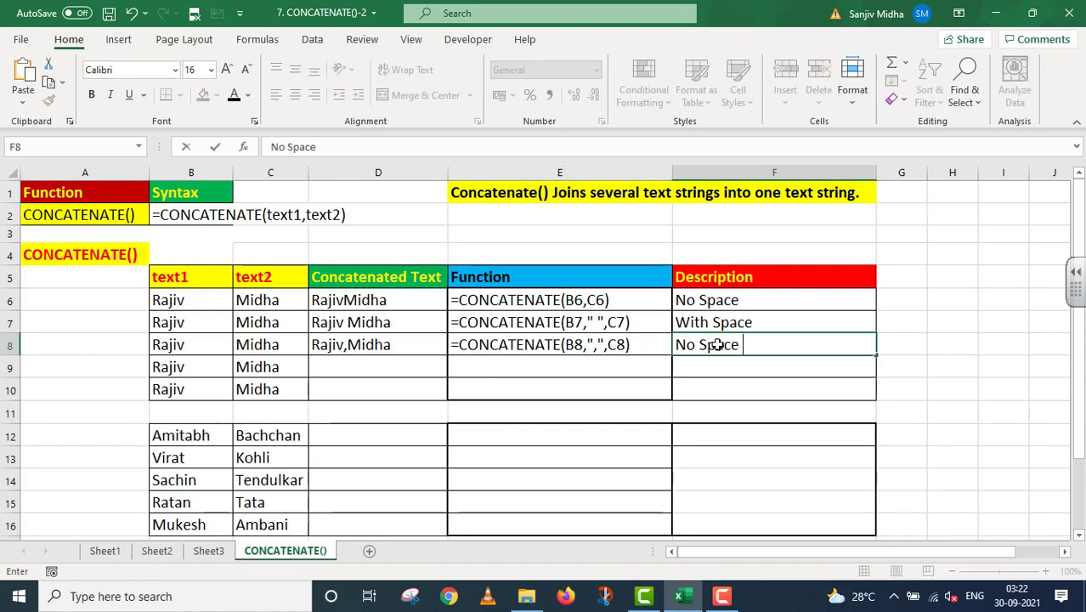
pyautogui.write('But Coma')
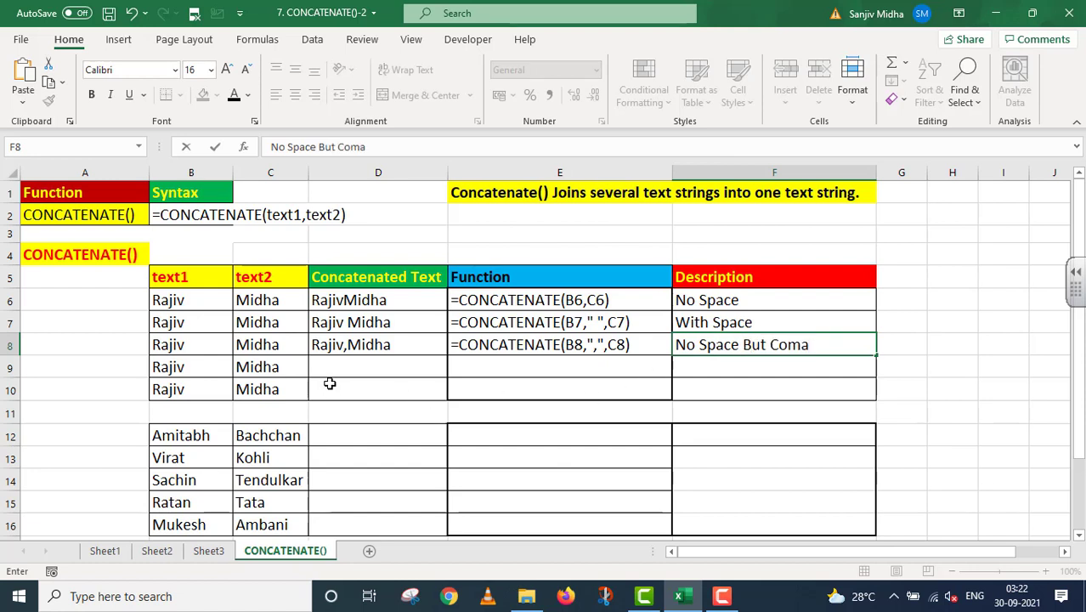
# Join the row 9 texts in reverse order without a separator in D9 using =CONCATENATE(C9,B9)
pyautogui.click(336, 361)
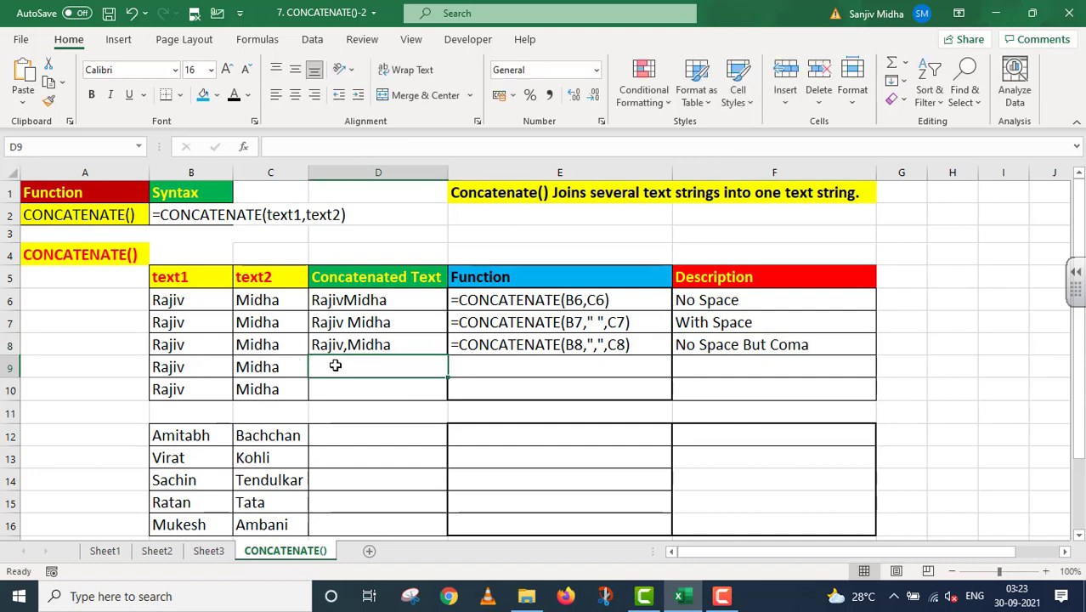
pyautogui.write('=CONC')
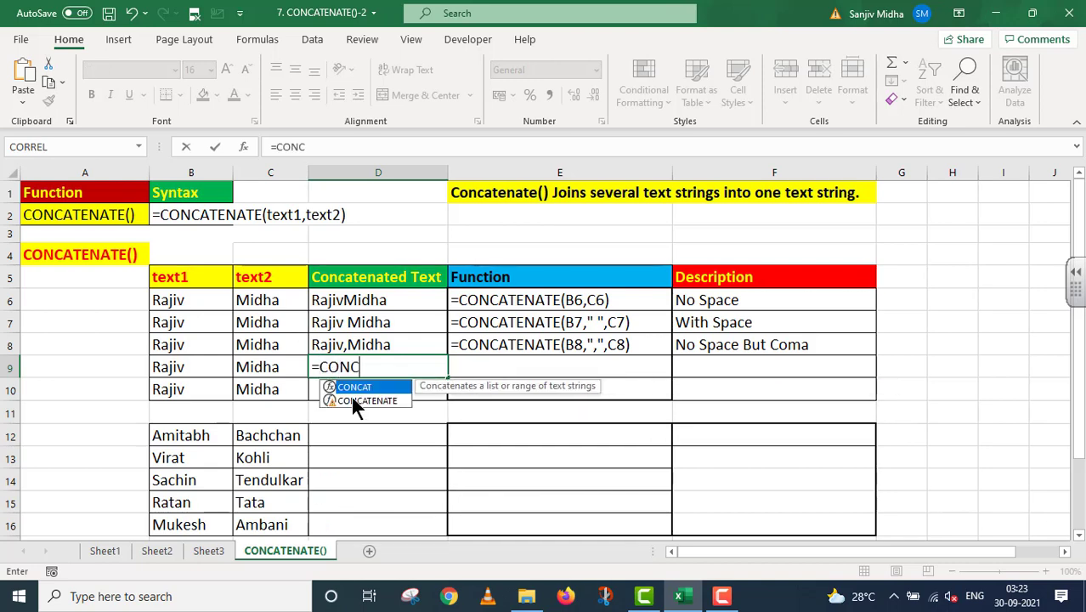
pyautogui.doubleClick(355, 401)
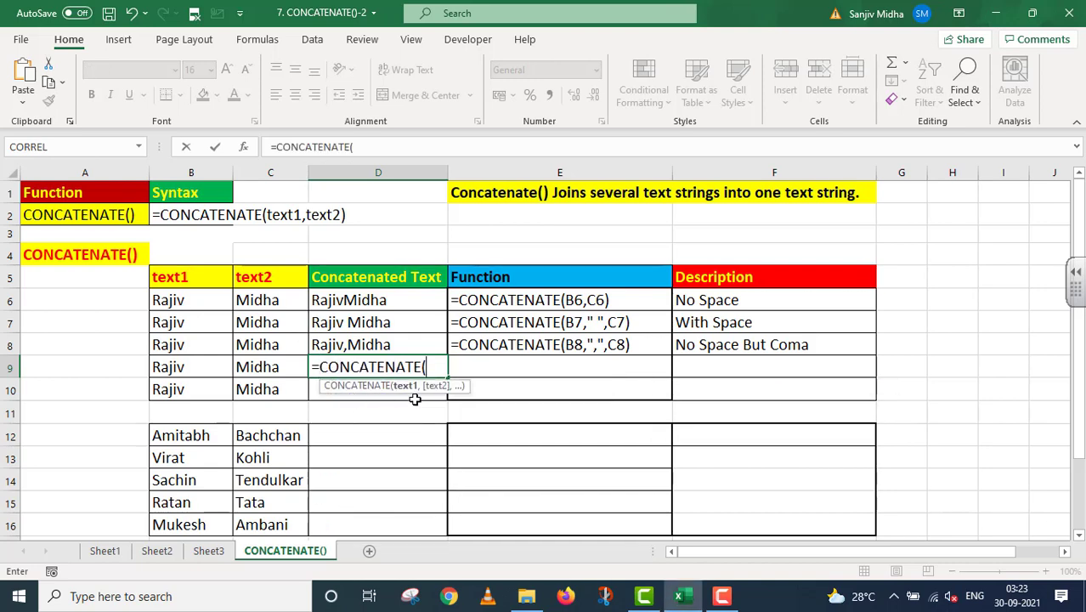
pyautogui.click(277, 367)
pyautogui.write(',')
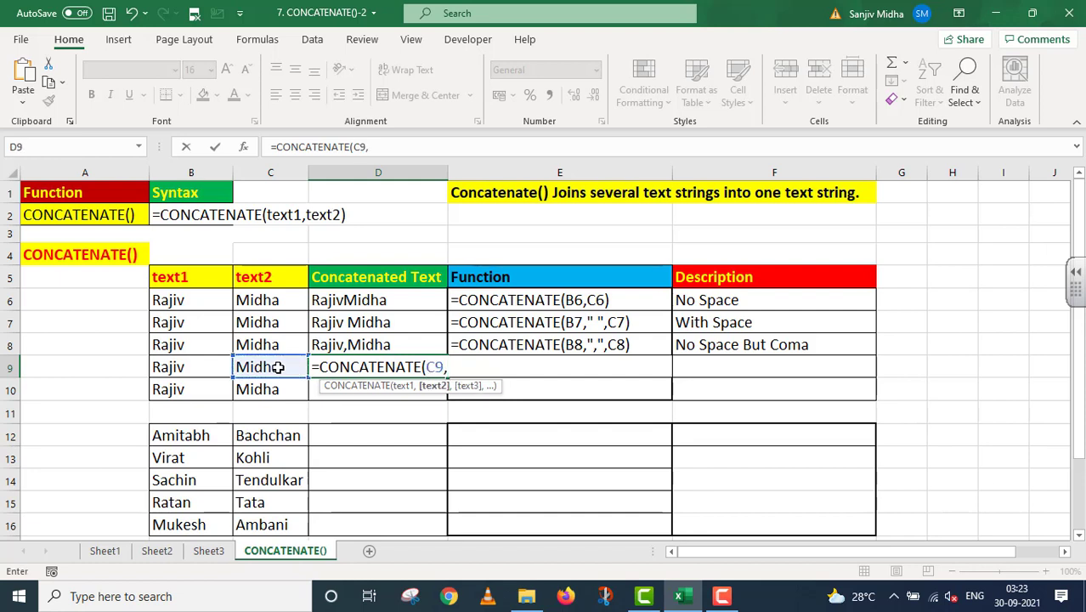
pyautogui.click(195, 367)
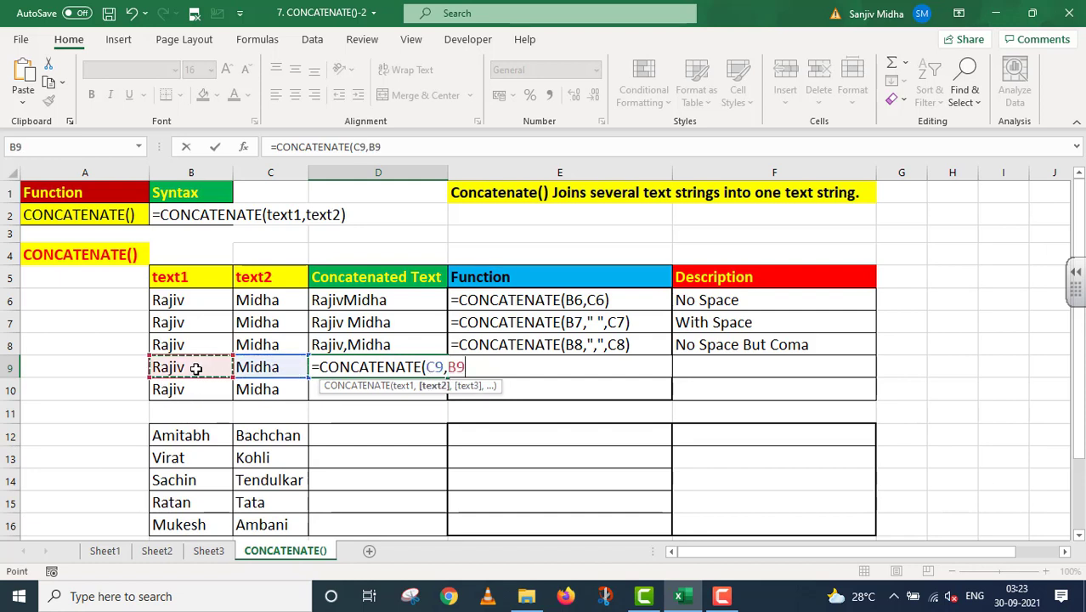
pyautogui.write(')')
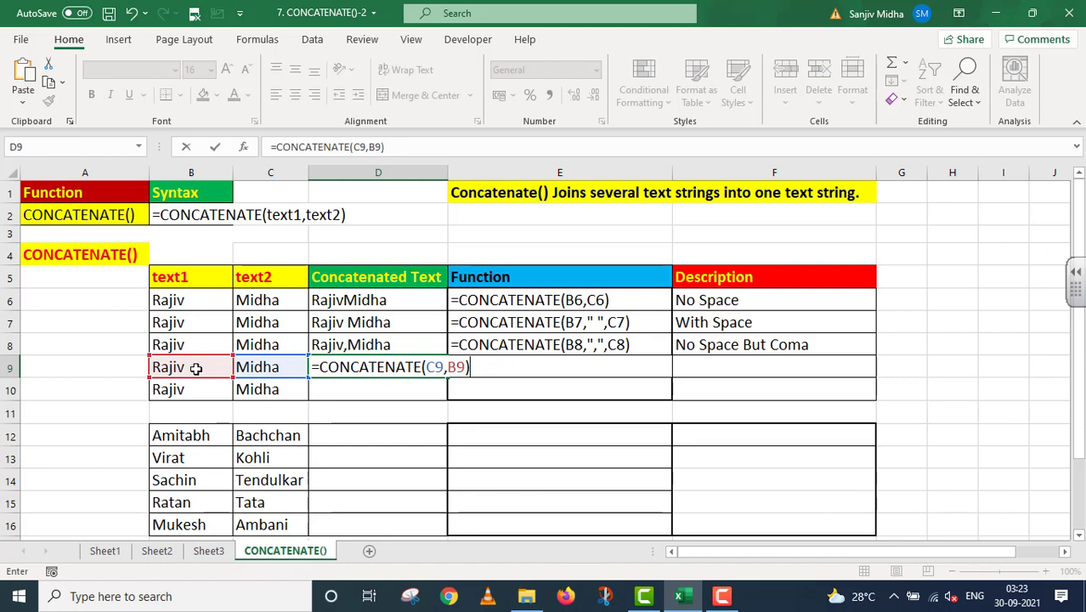
pyautogui.press('Return')
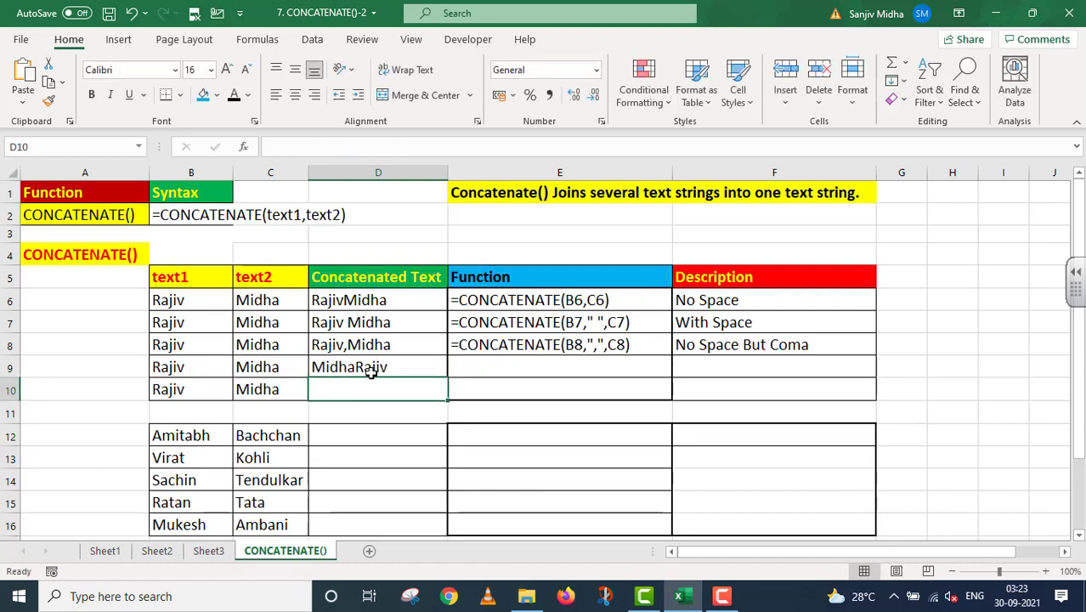
# Document row 9 by showing =CONCATENATE(C9,B9) as text in E9 and entering the description "No Space" in F9
pyautogui.click(452, 366)
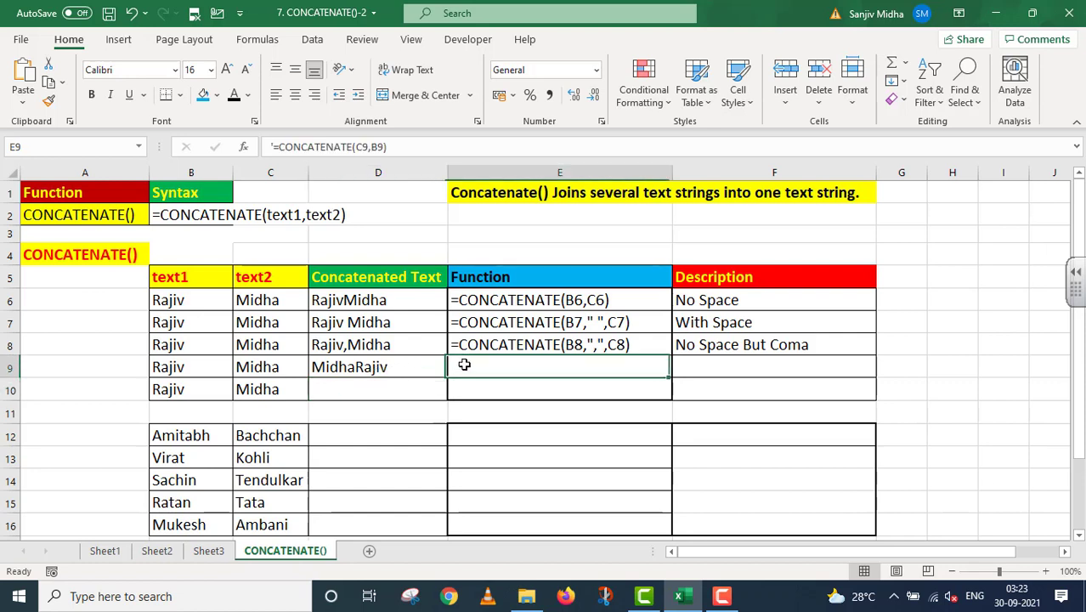
pyautogui.click(234, 99)
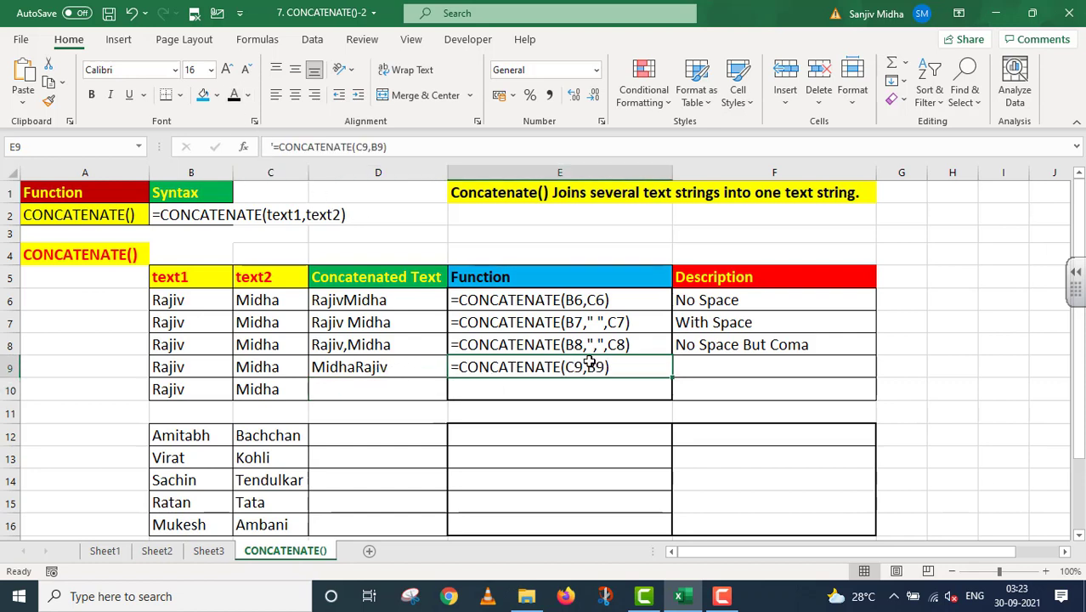
pyautogui.click(693, 364)
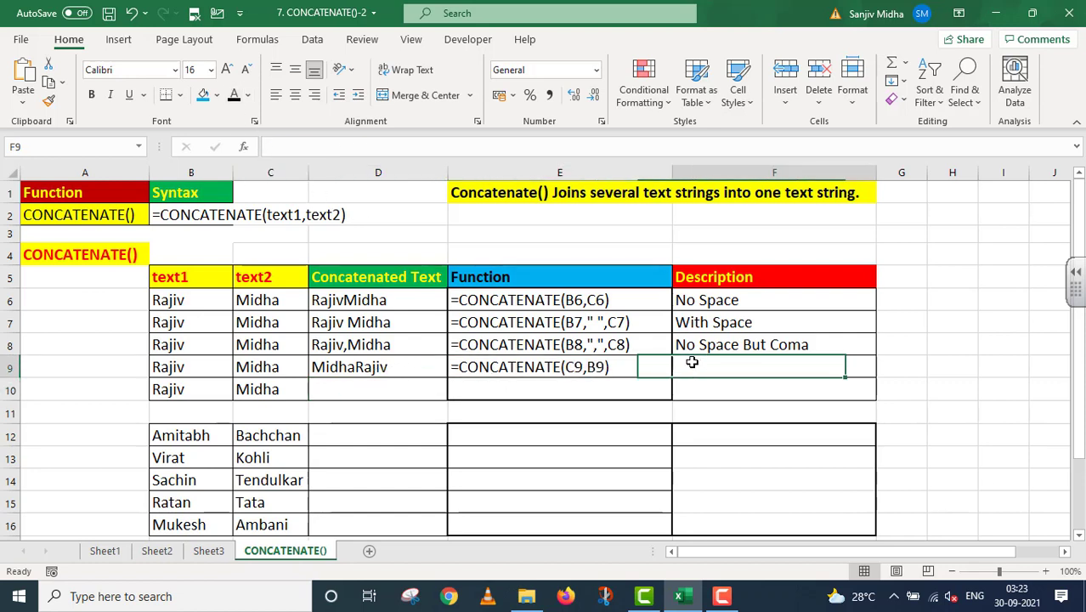
pyautogui.write('No')
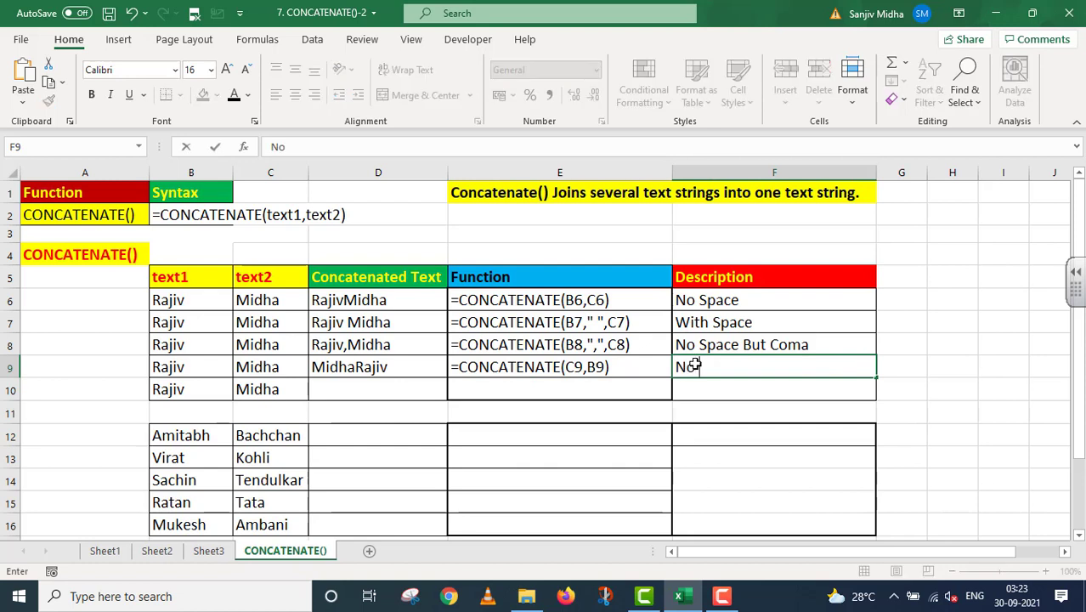
pyautogui.write(' Space')
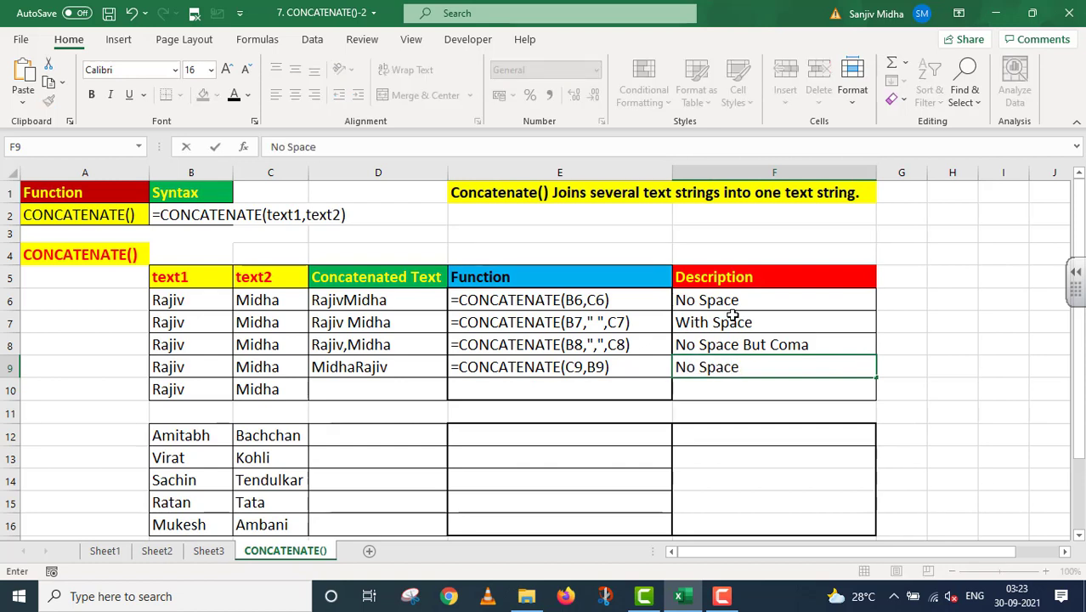
# Join the row 10 texts in reverse order with a comma between them in D10 using =CONCATENATE(C10,",",B10)
pyautogui.click(357, 387)
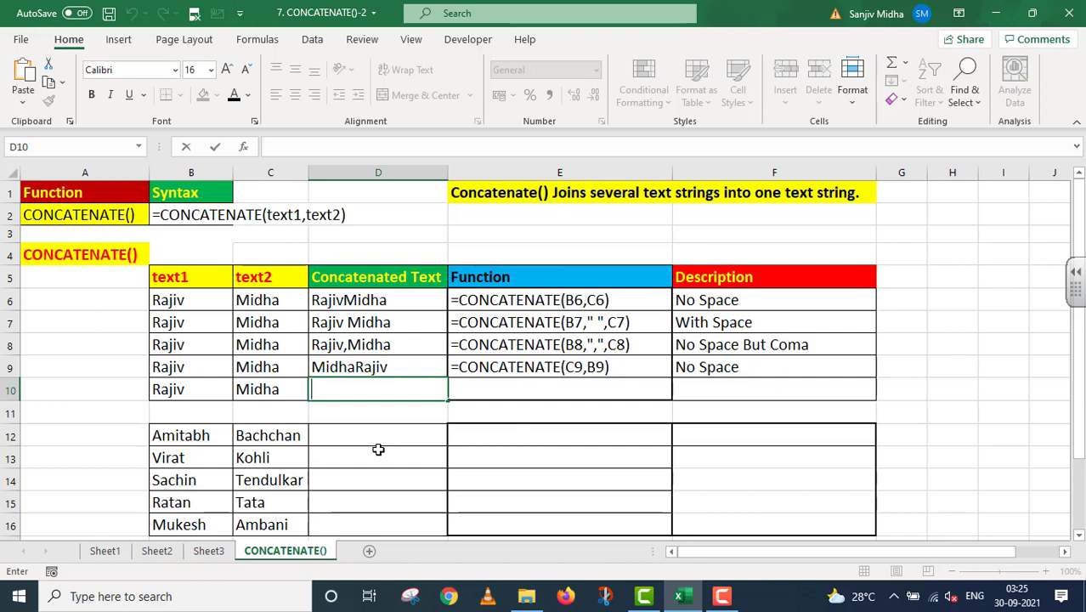
pyautogui.write('=CO')
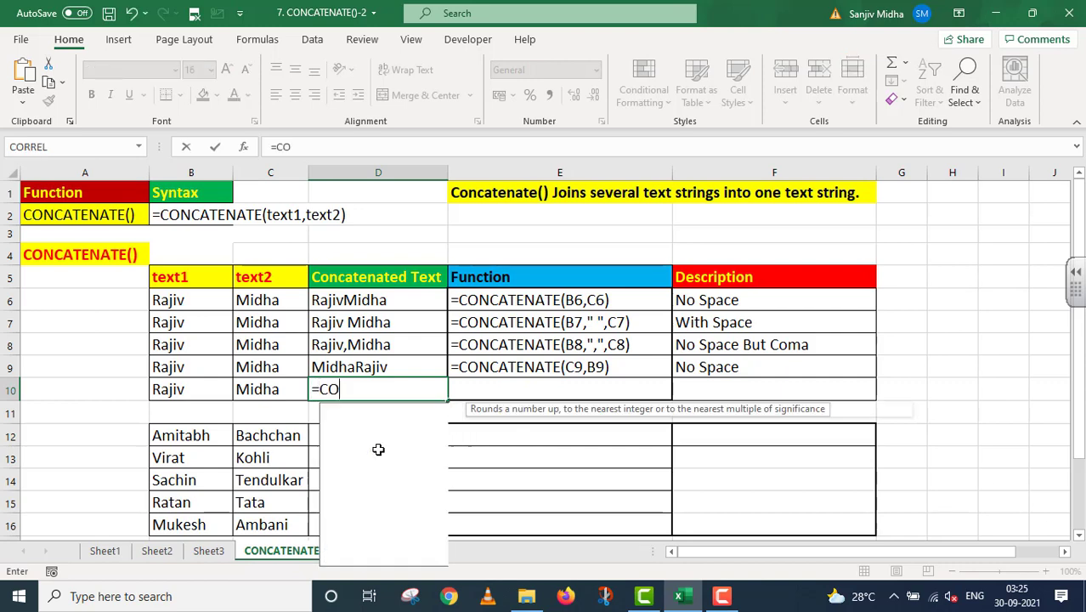
pyautogui.write('NC')
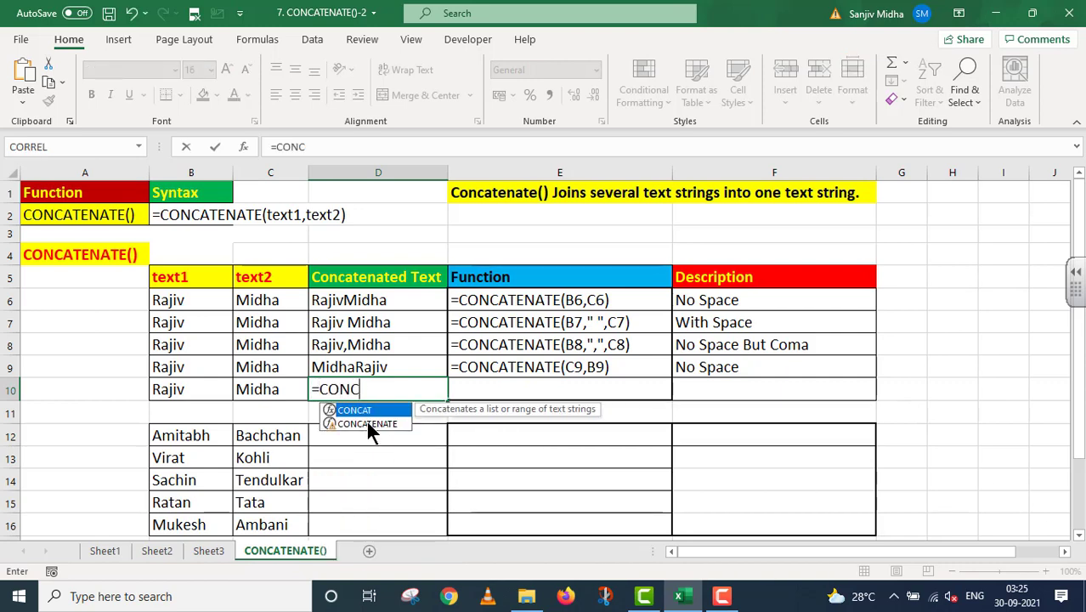
pyautogui.press('Tab')
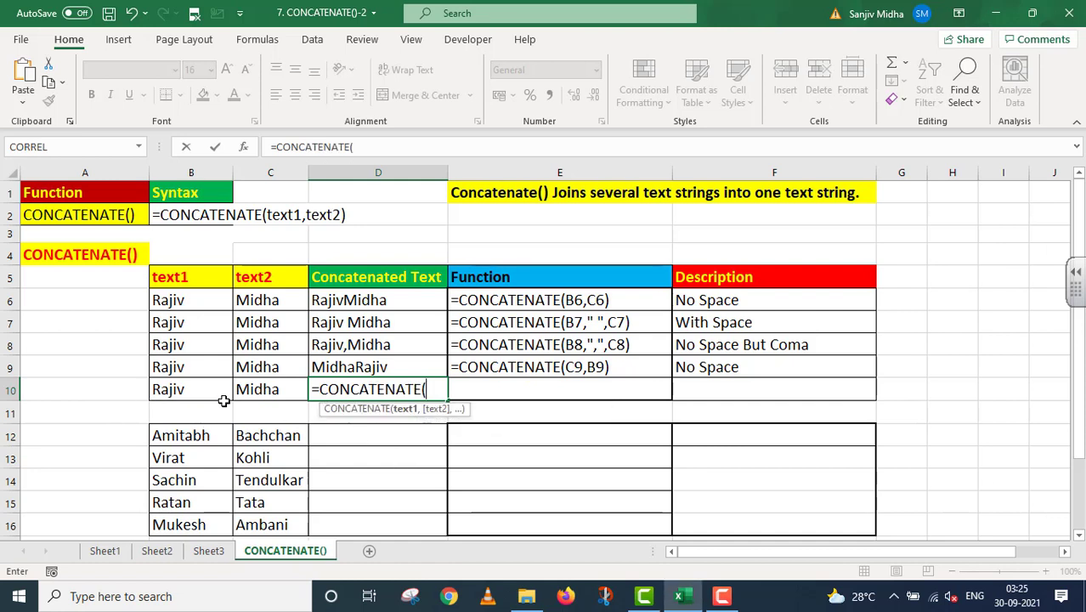
pyautogui.click(264, 391)
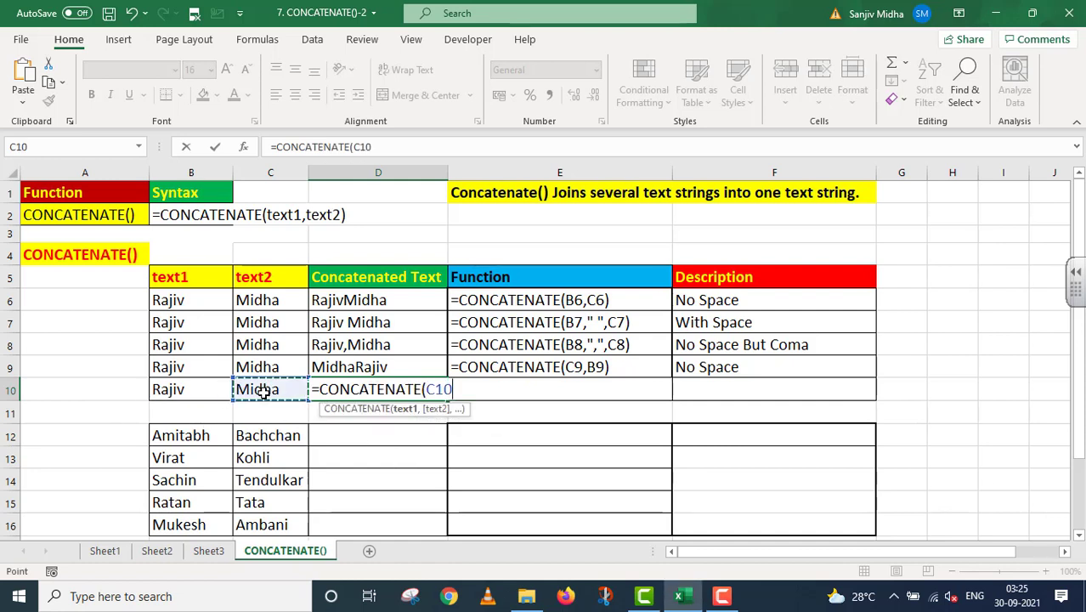
pyautogui.write(',",')
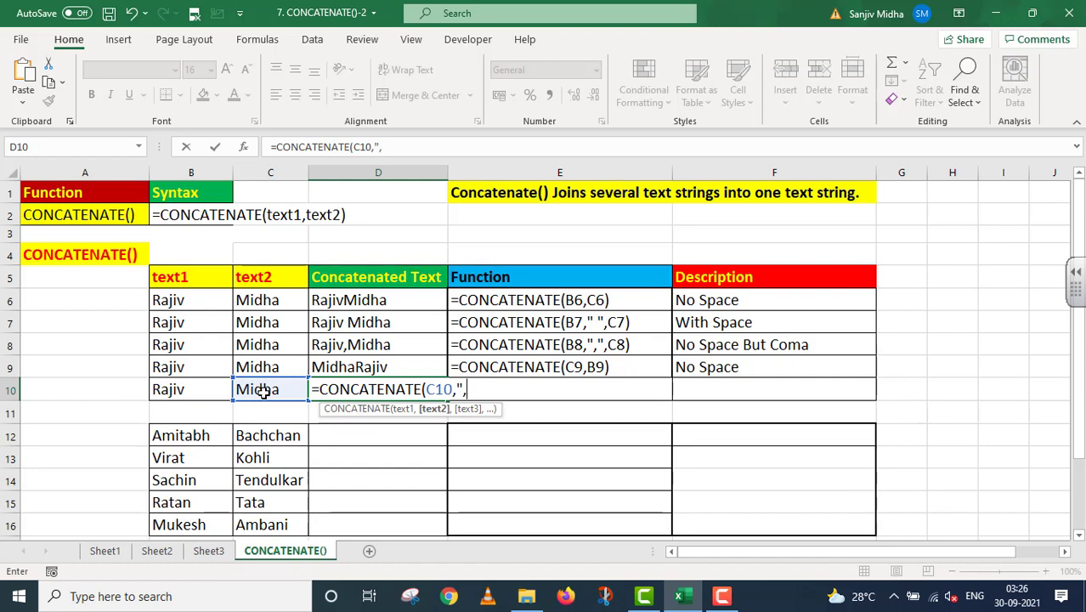
pyautogui.write('",')
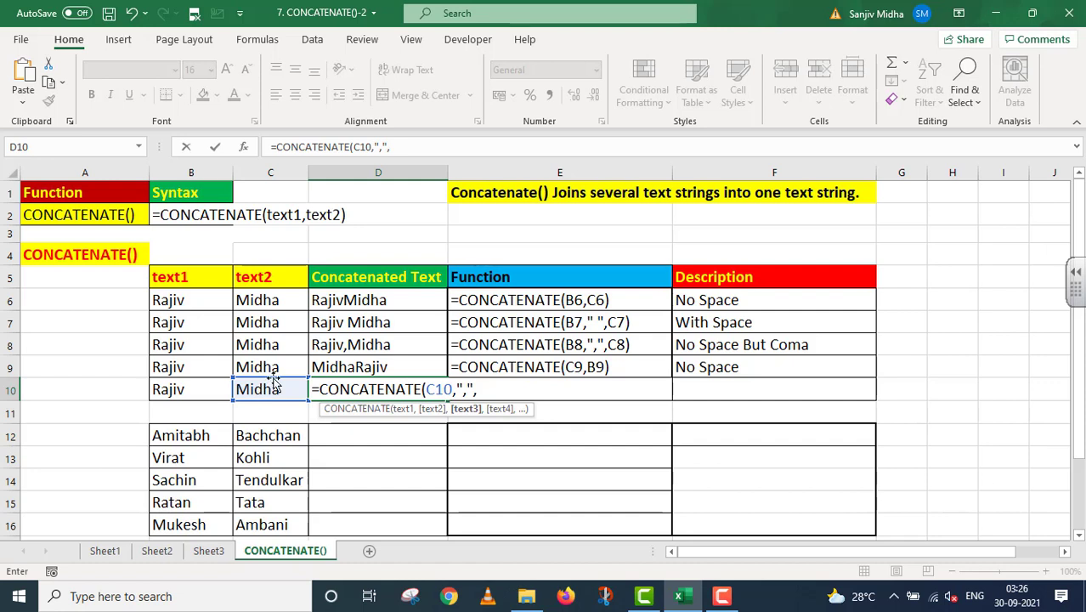
pyautogui.click(189, 390)
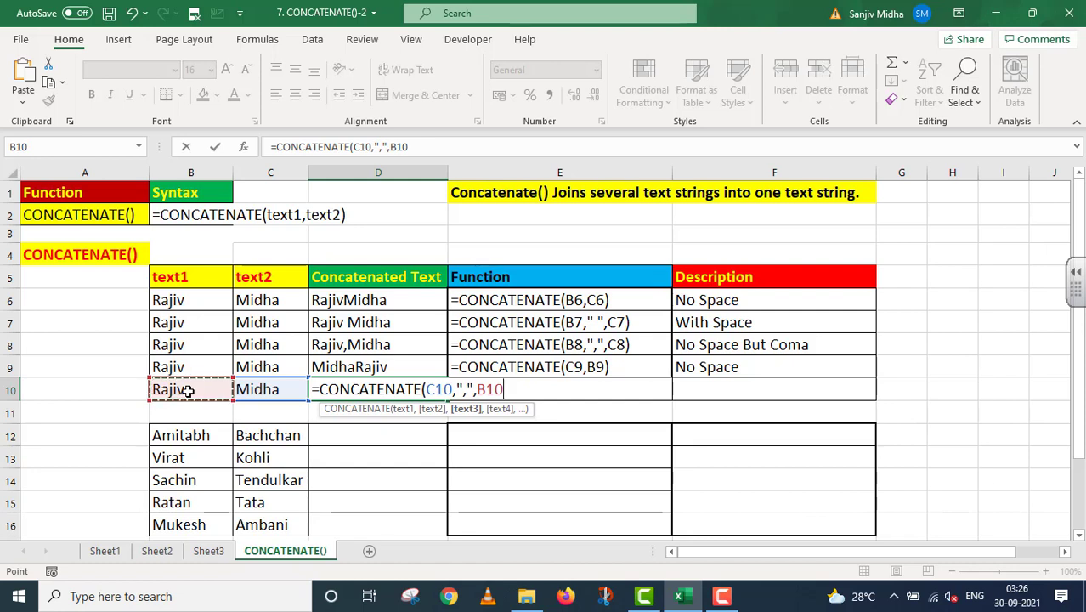
pyautogui.write(')')
pyautogui.press('Return')
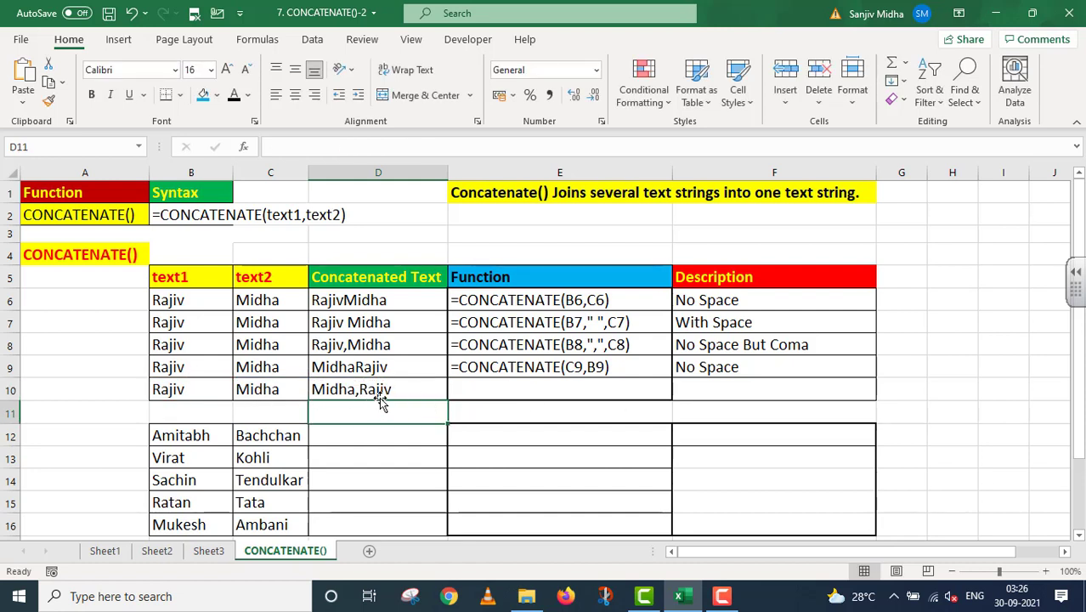
# Document row 10 by revealing the formula text in E10 with black font color and entering the description "No Space But Coma" in F10
pyautogui.click(489, 388)
pyautogui.click(234, 98)
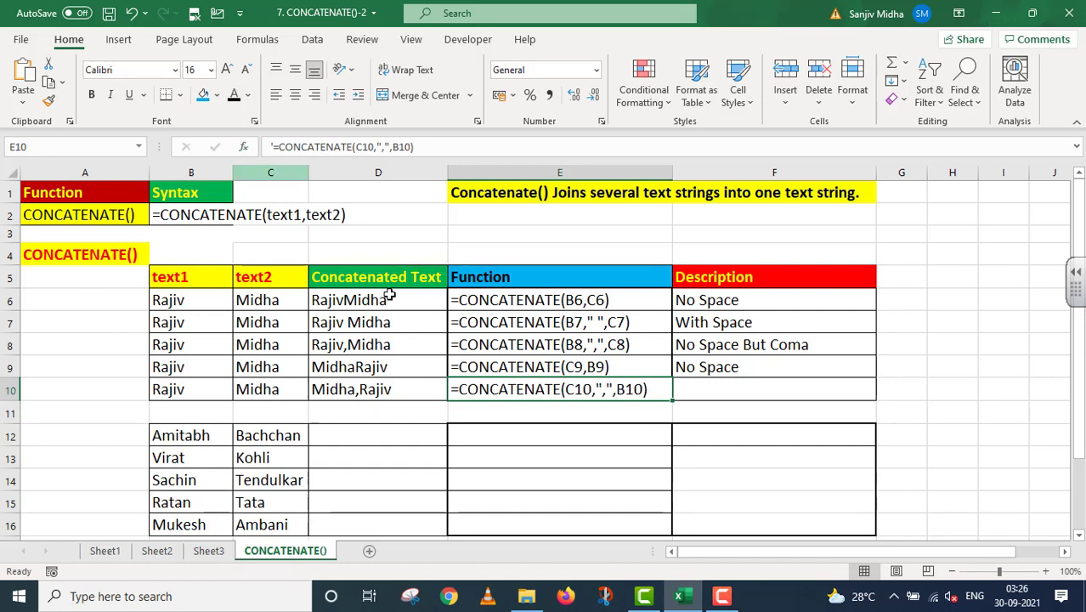
pyautogui.doubleClick(690, 394)
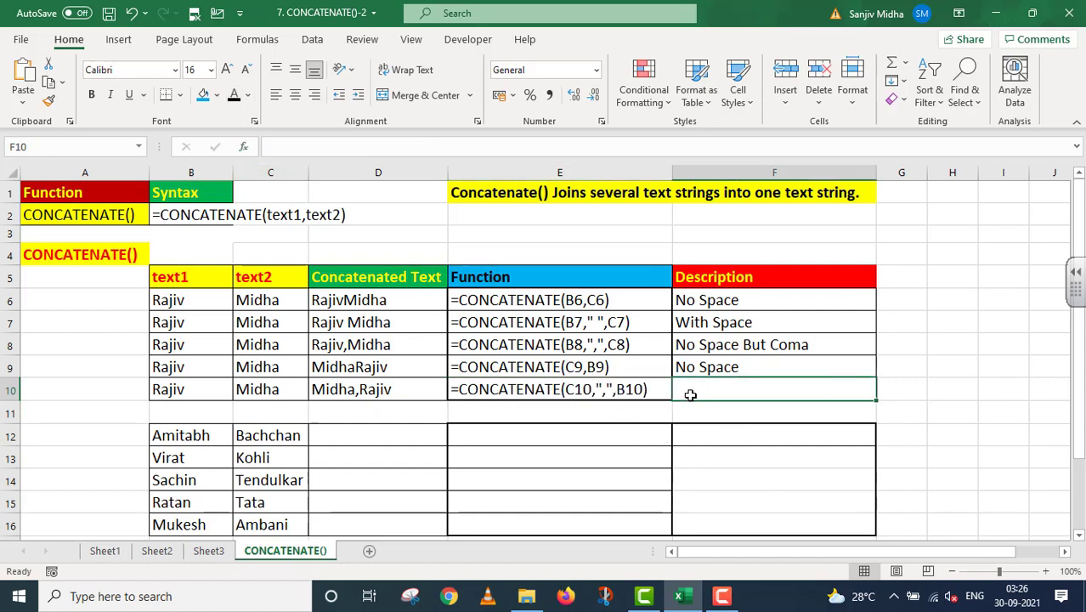
pyautogui.write('No')
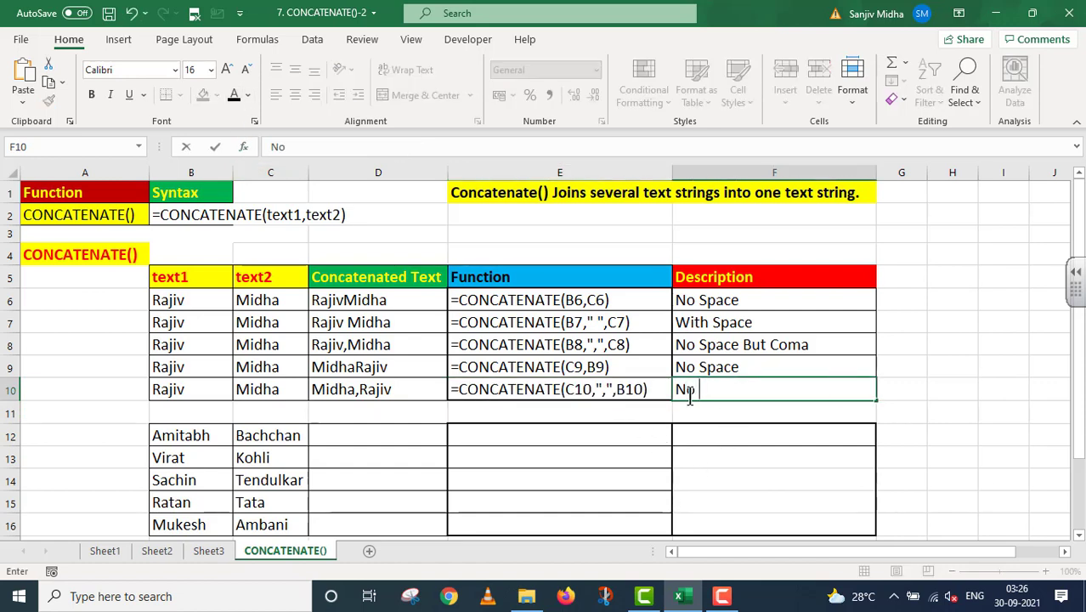
pyautogui.write(' Space')
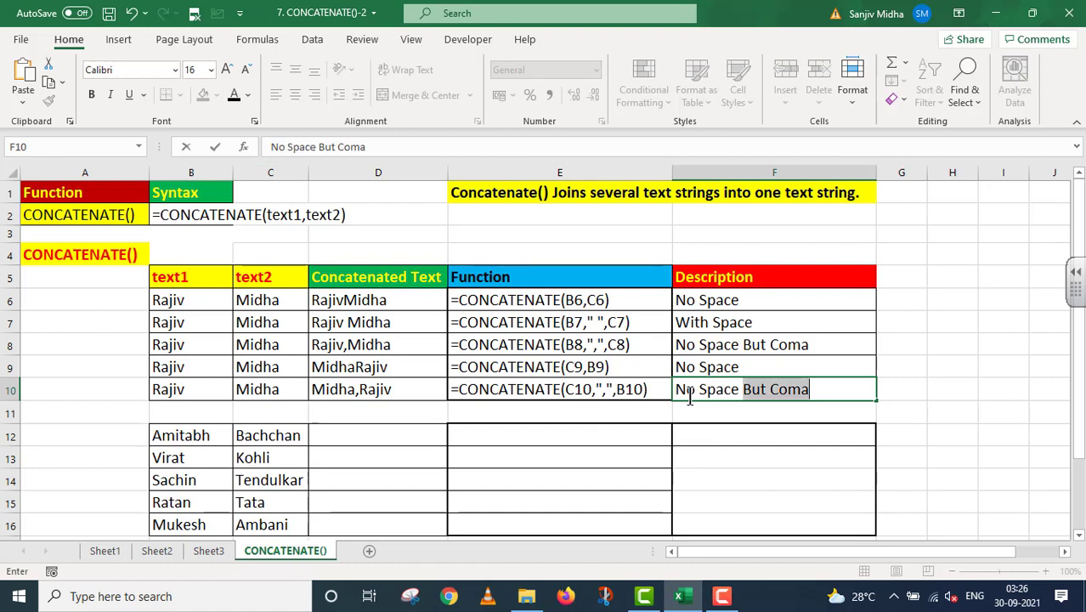
pyautogui.write(' But Coma')
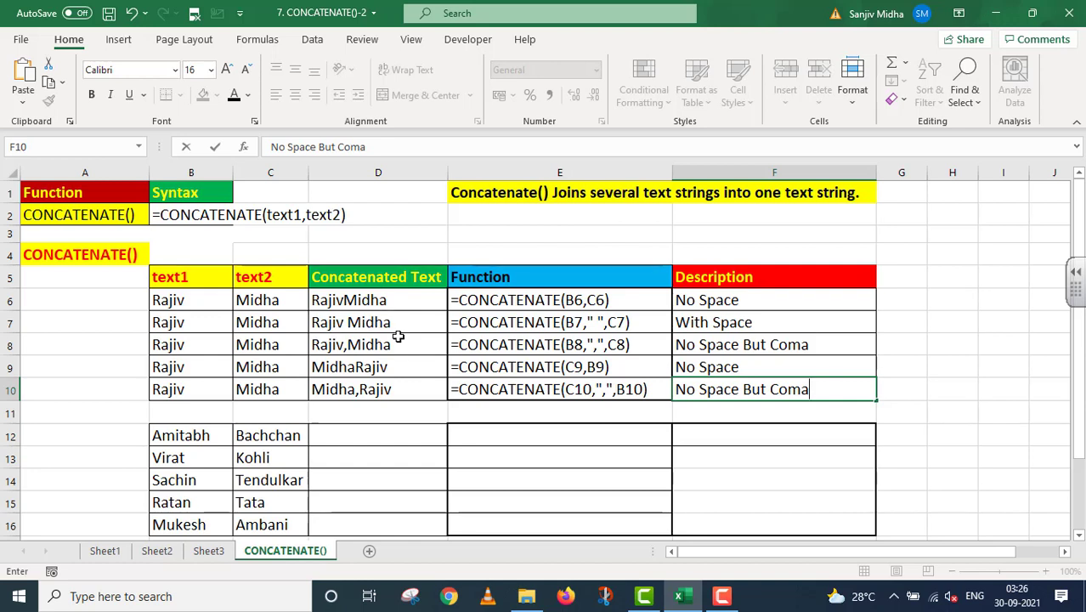
# Join the row 12 texts in reverse order with a comma and space between them in D12 using =CONCATENATE(C12,", ",B12)
pyautogui.click(365, 437)
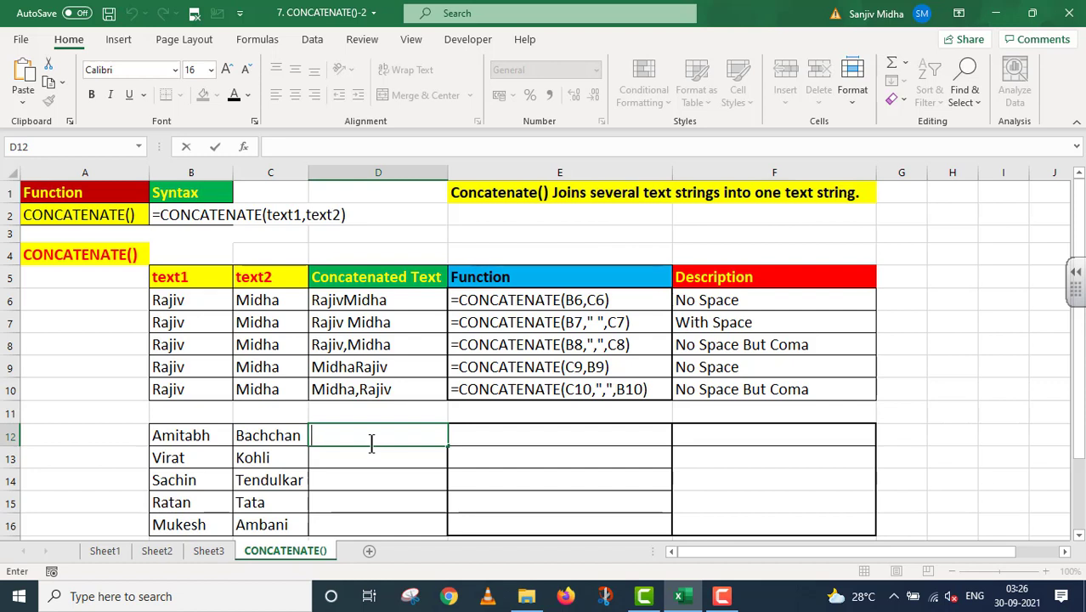
pyautogui.write('=')
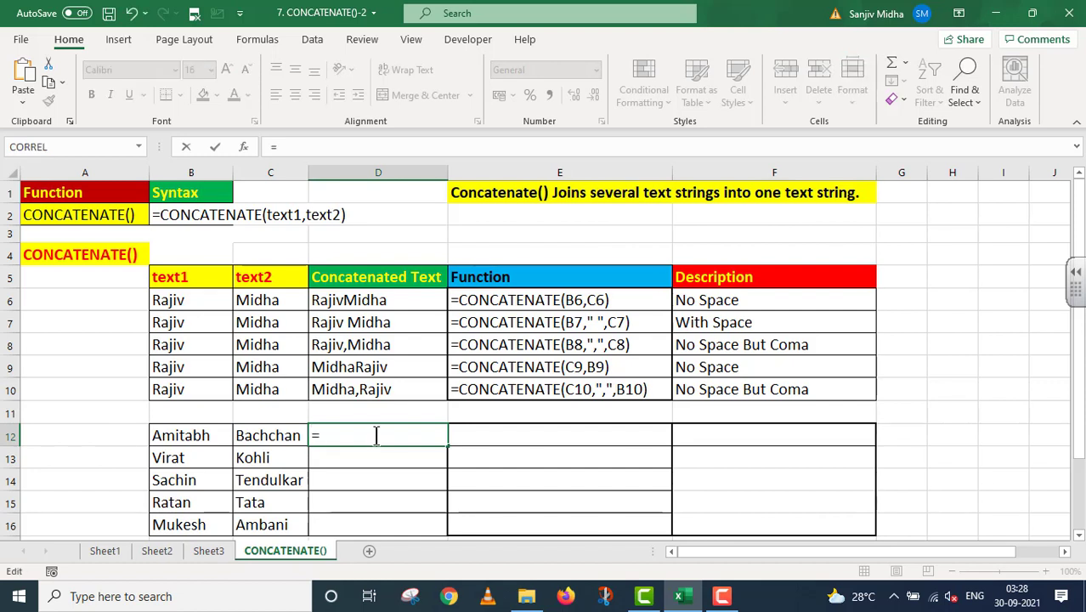
pyautogui.write('CONC')
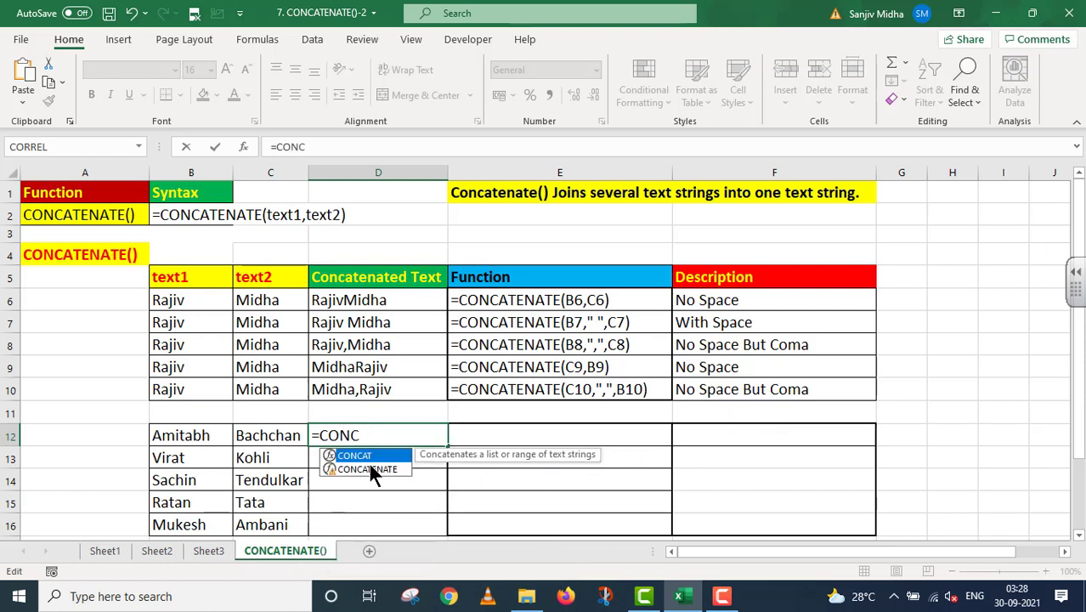
pyautogui.doubleClick(364, 469)
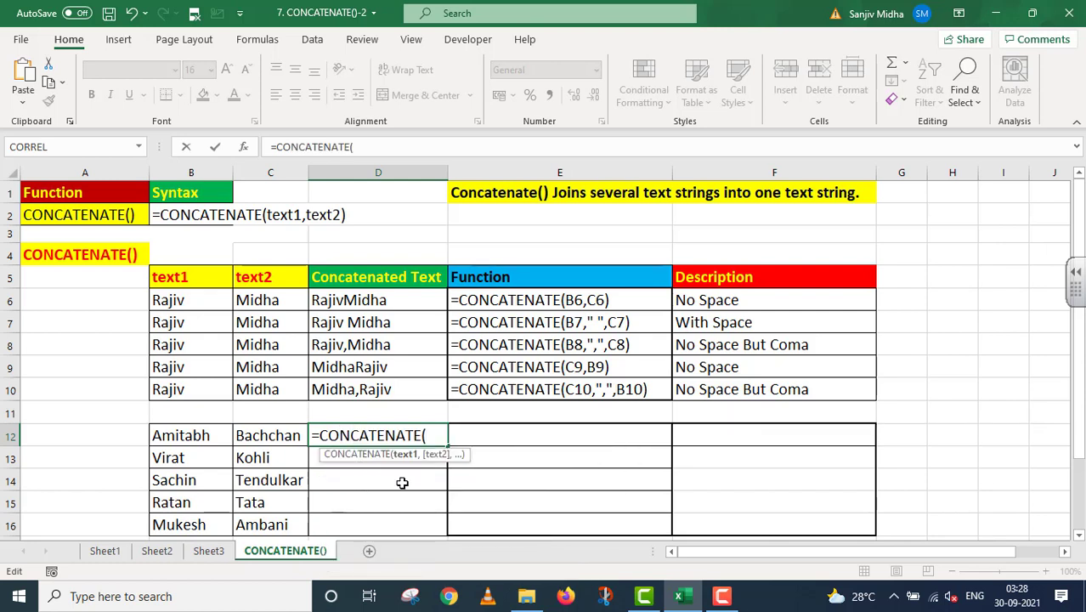
pyautogui.click(290, 438)
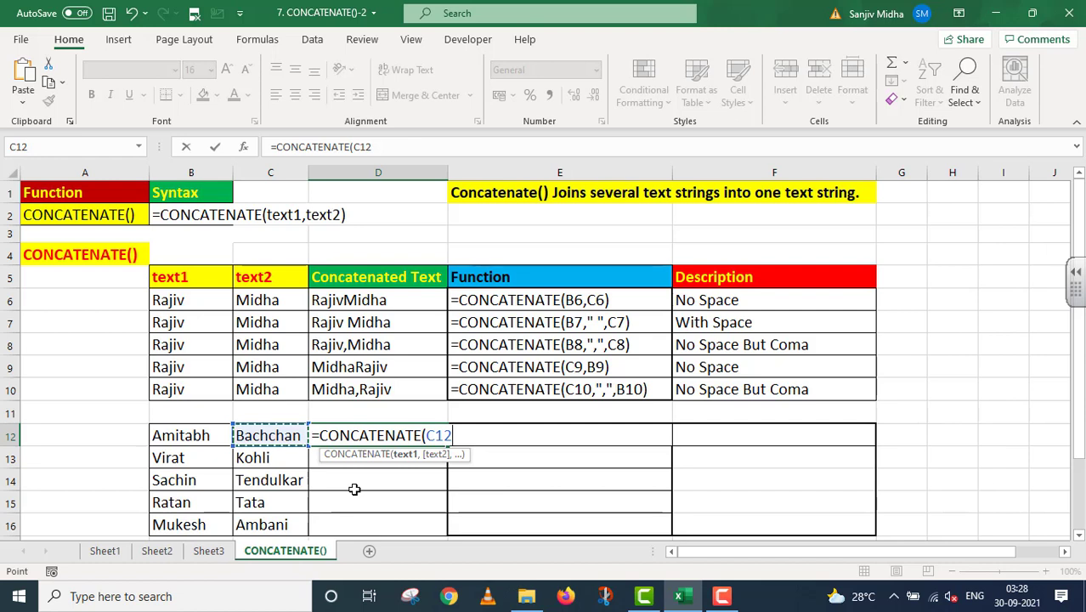
pyautogui.write(',')
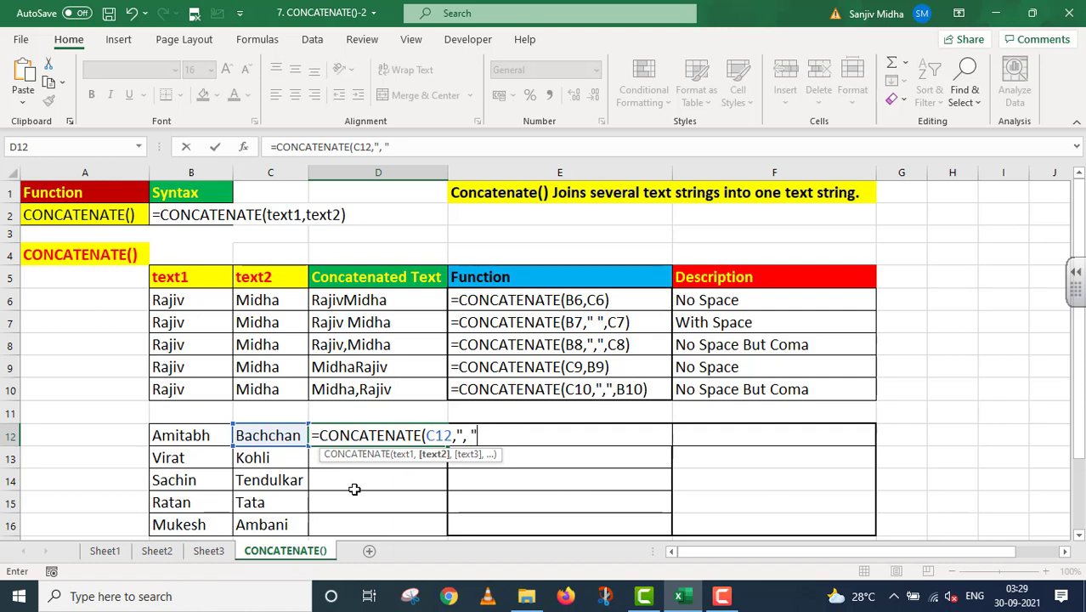
pyautogui.write('",')
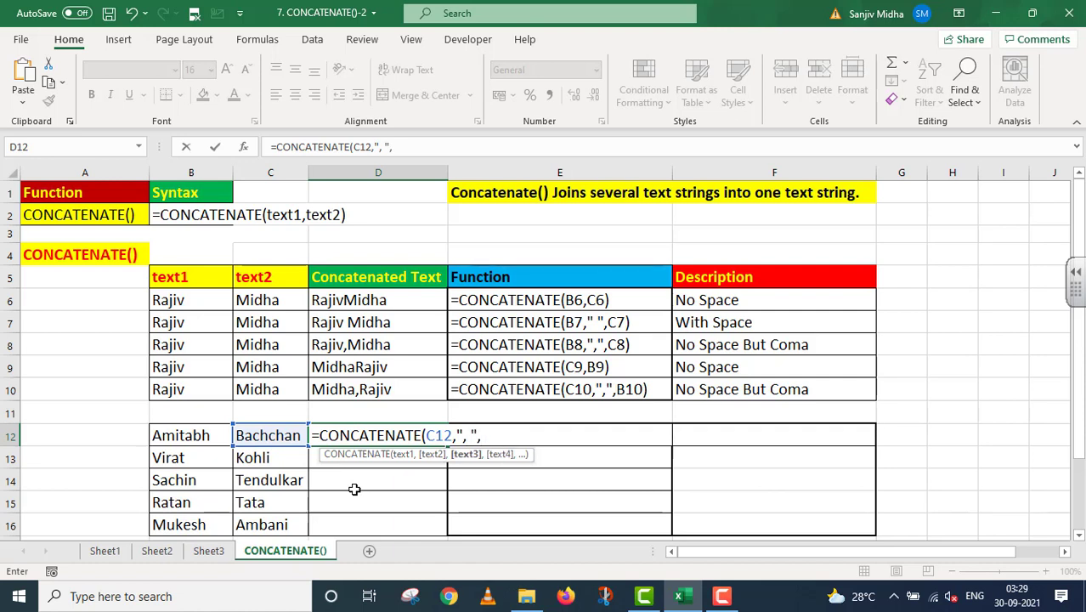
pyautogui.click(206, 436)
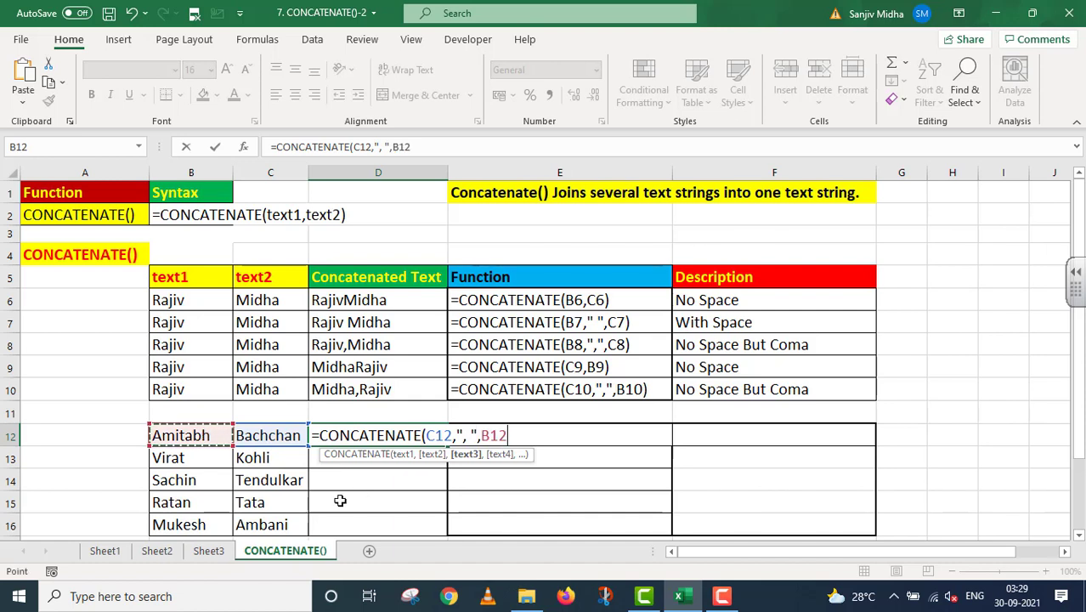
pyautogui.write(')')
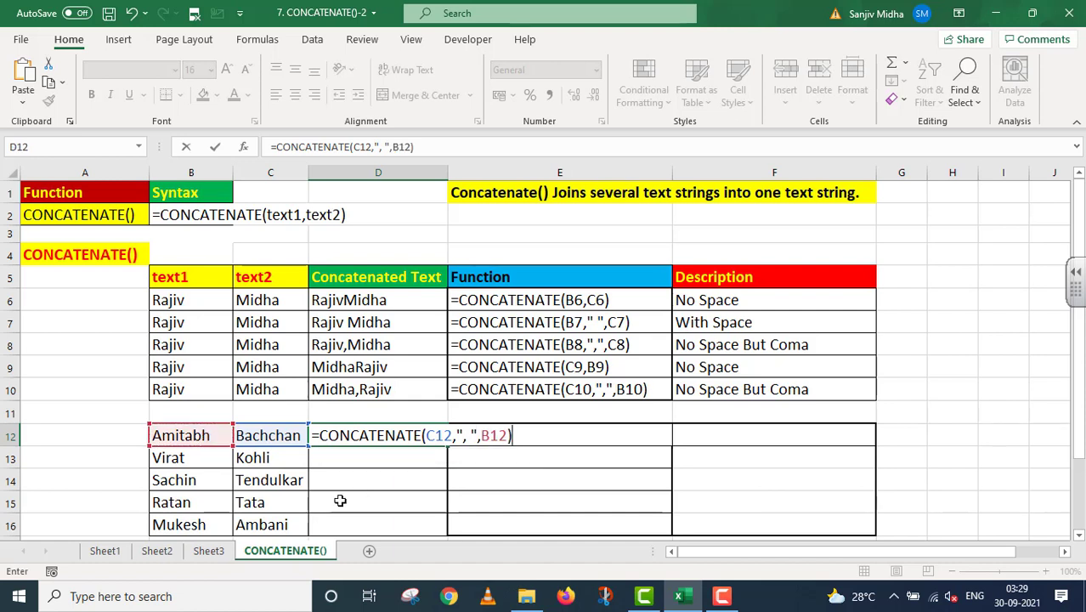
pyautogui.press('Return')
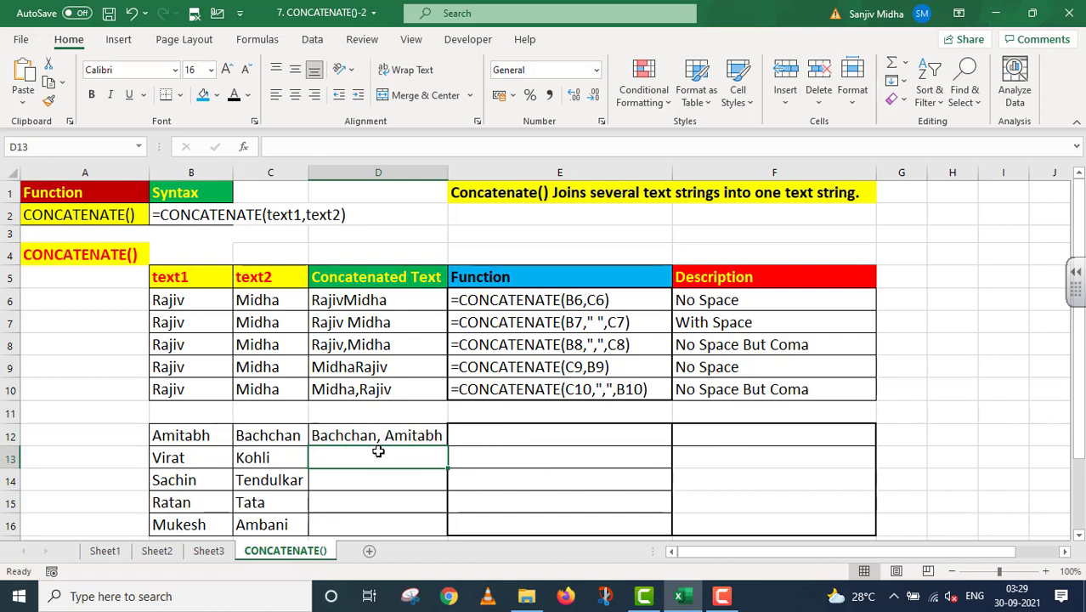
# Copy the D12 formula into E12 as plain text, prefixed with an apostrophe, to show =CONCATENATE(C12,", ",B12)
pyautogui.click(468, 435)
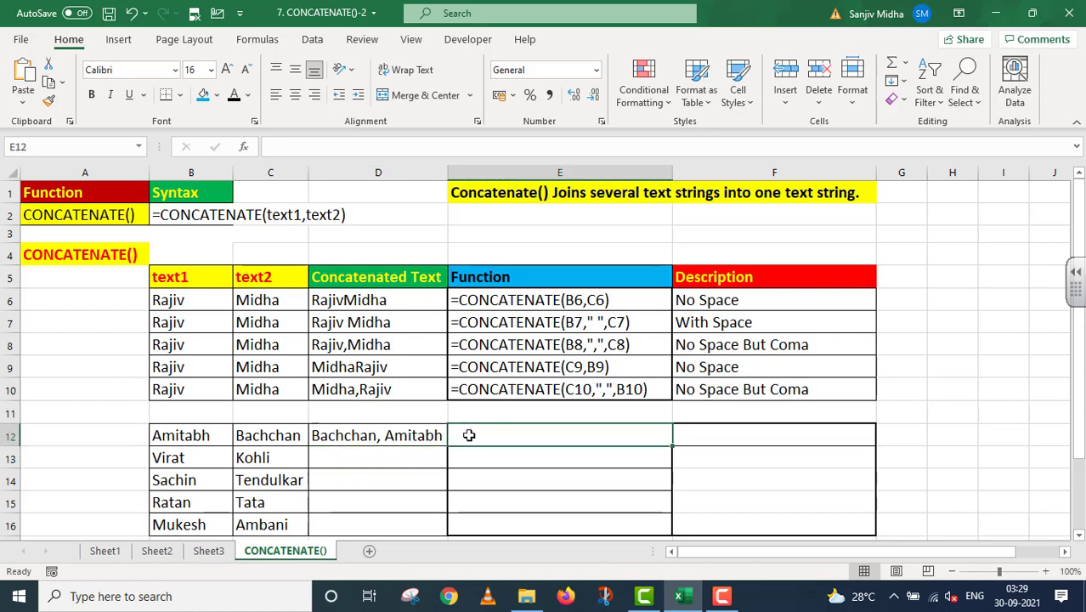
pyautogui.click(423, 436)
pyautogui.moveTo(417, 146); pyautogui.dragTo(253, 147)
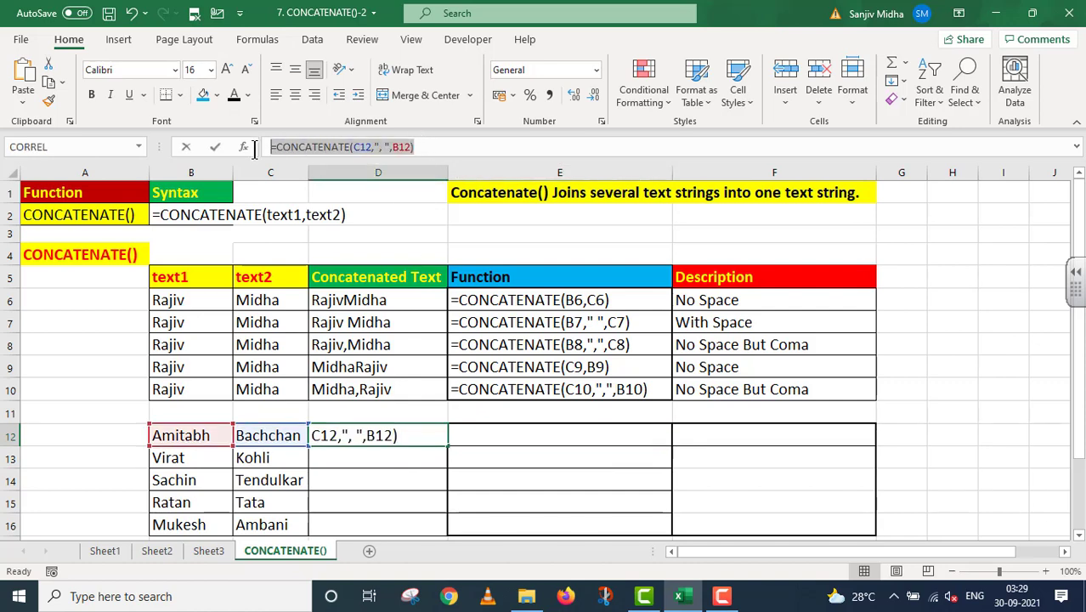
pyautogui.hotkey('ctrl', 'c')
pyautogui.press('Tab')
pyautogui.write("'")
pyautogui.hotkey('ctrl', 'v')
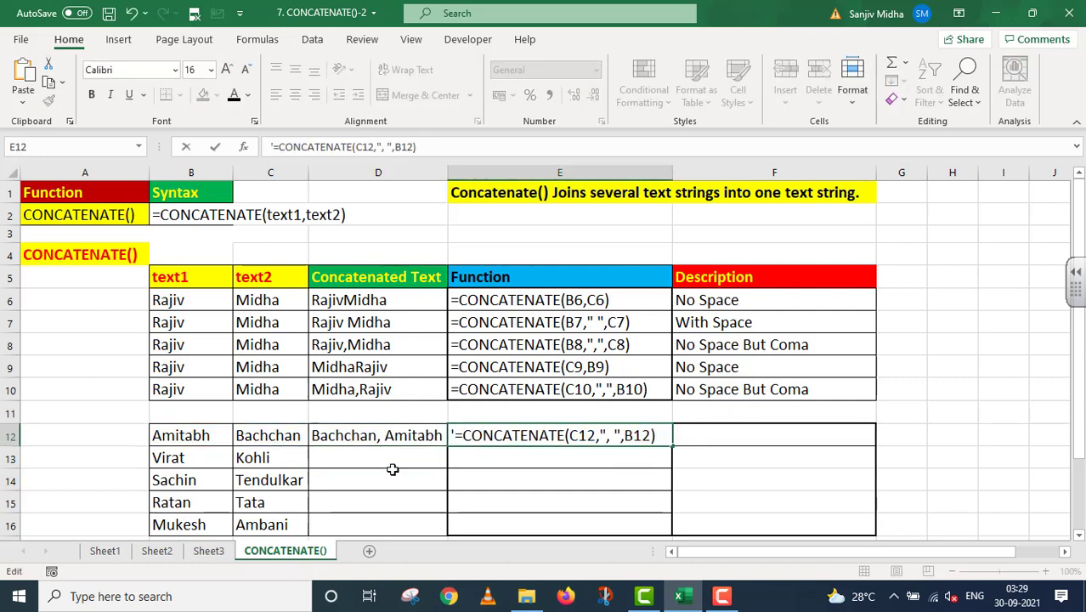
pyautogui.press('Home')
pyautogui.press('Right')
pyautogui.press('Return')
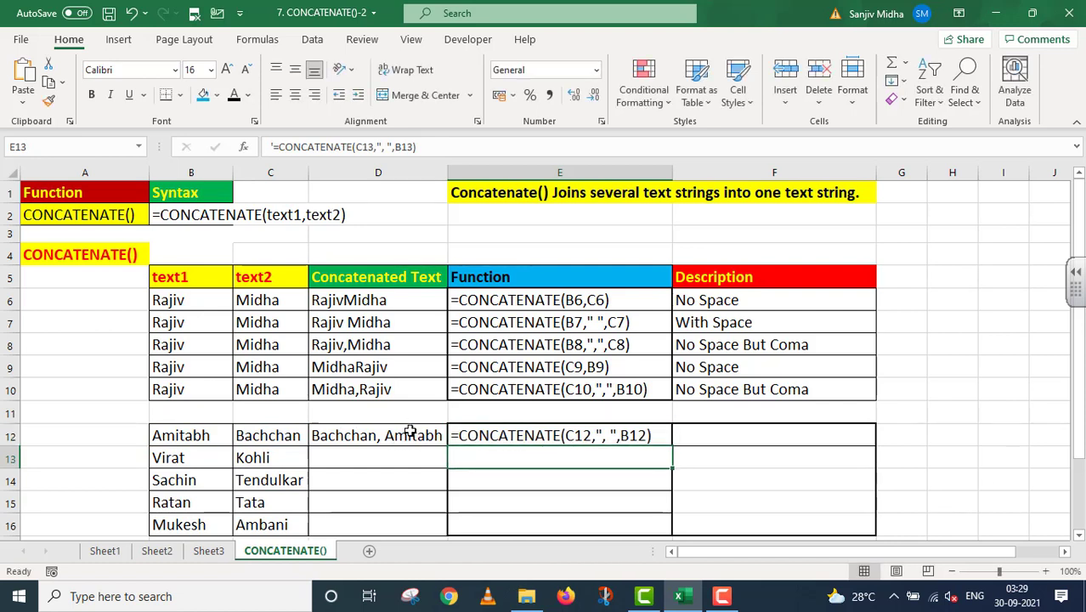
# Fill the D12 formula down through D16 and check the copied formula in D13
pyautogui.click(410, 431)
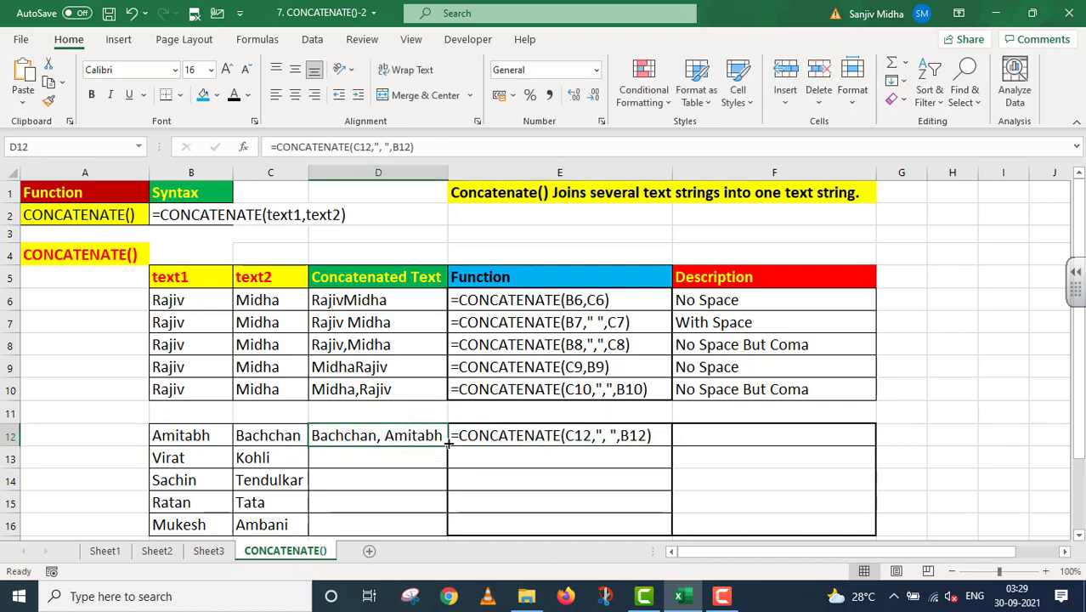
pyautogui.moveTo(448, 443); pyautogui.dragTo(444, 530)
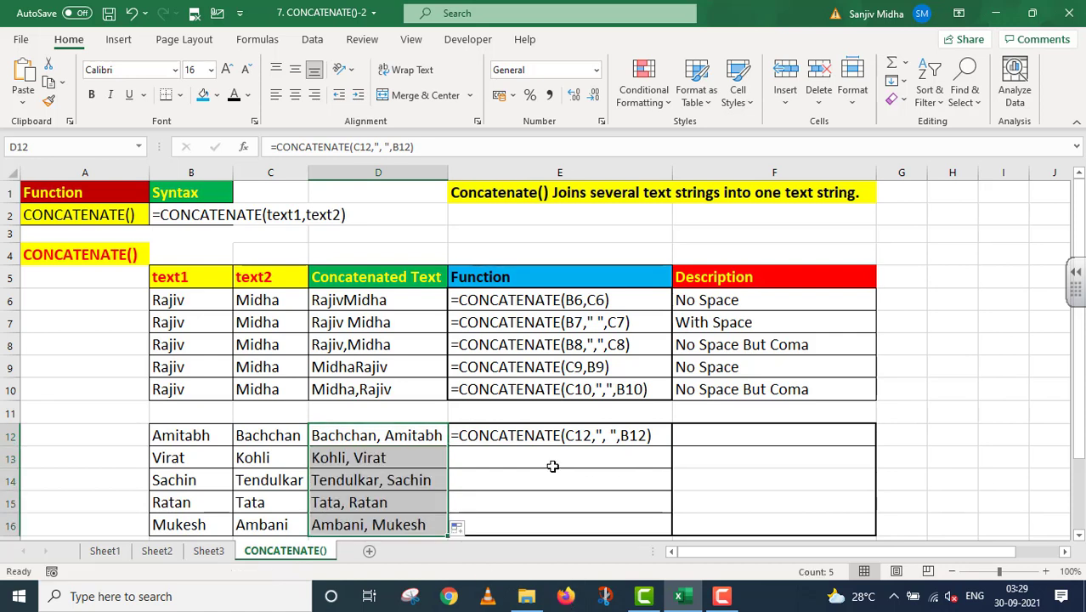
pyautogui.click(417, 458)
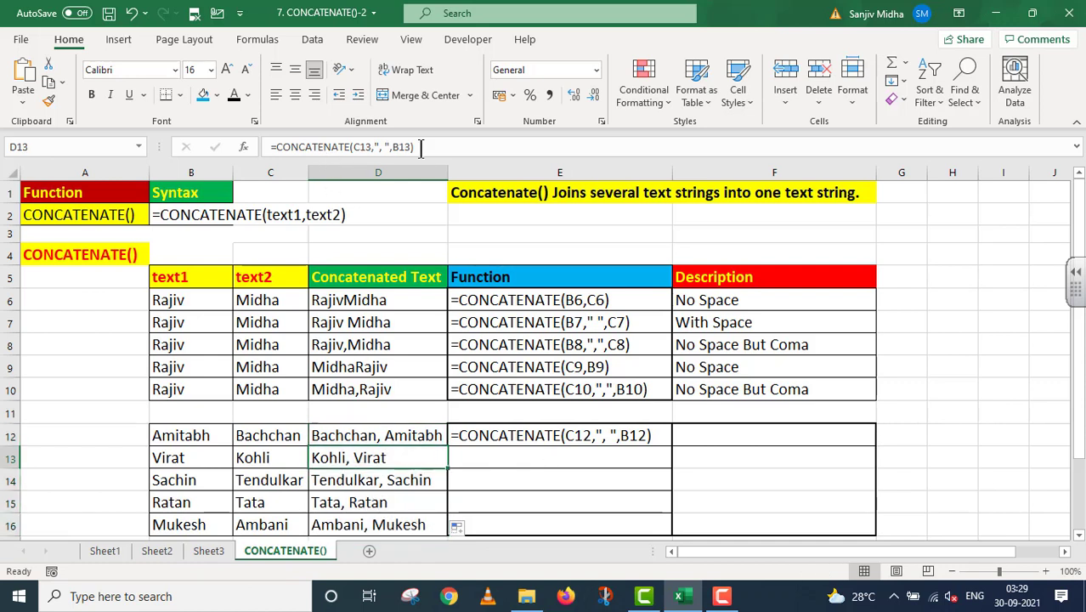
# Reveal the formula texts already stored in E13 and E14 by giving both cells black font color
pyautogui.click(459, 455)
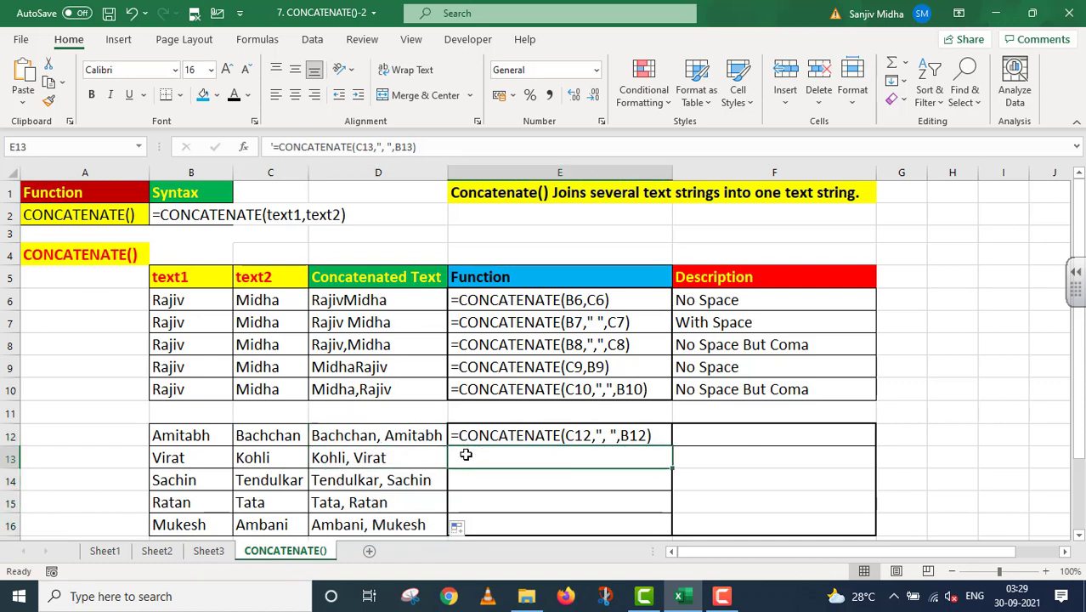
pyautogui.click(235, 96)
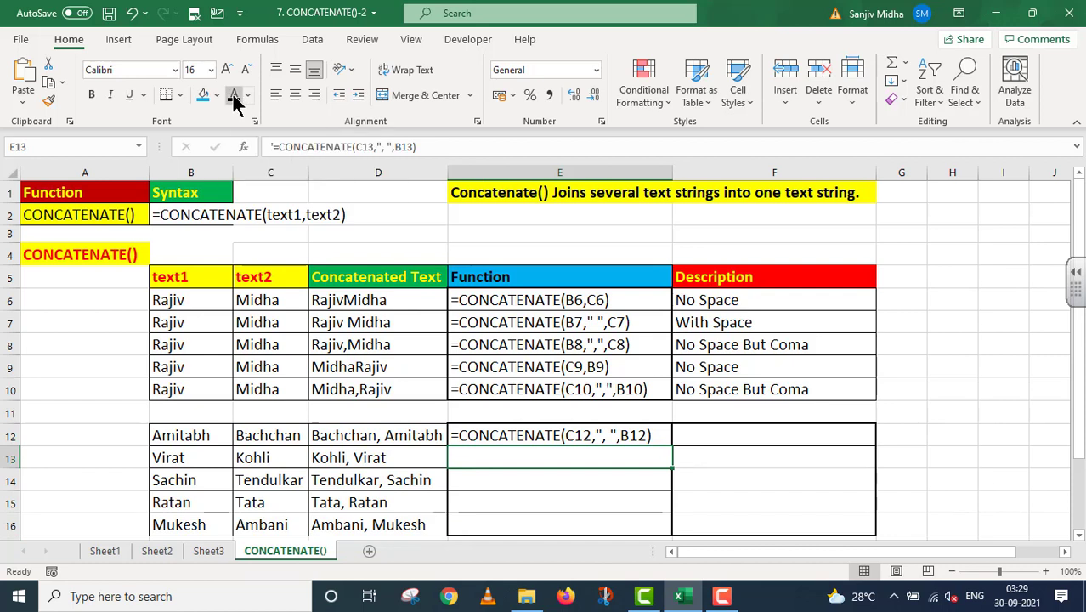
pyautogui.click(391, 482)
pyautogui.click(468, 480)
pyautogui.hotkey('ctrl', 'v')
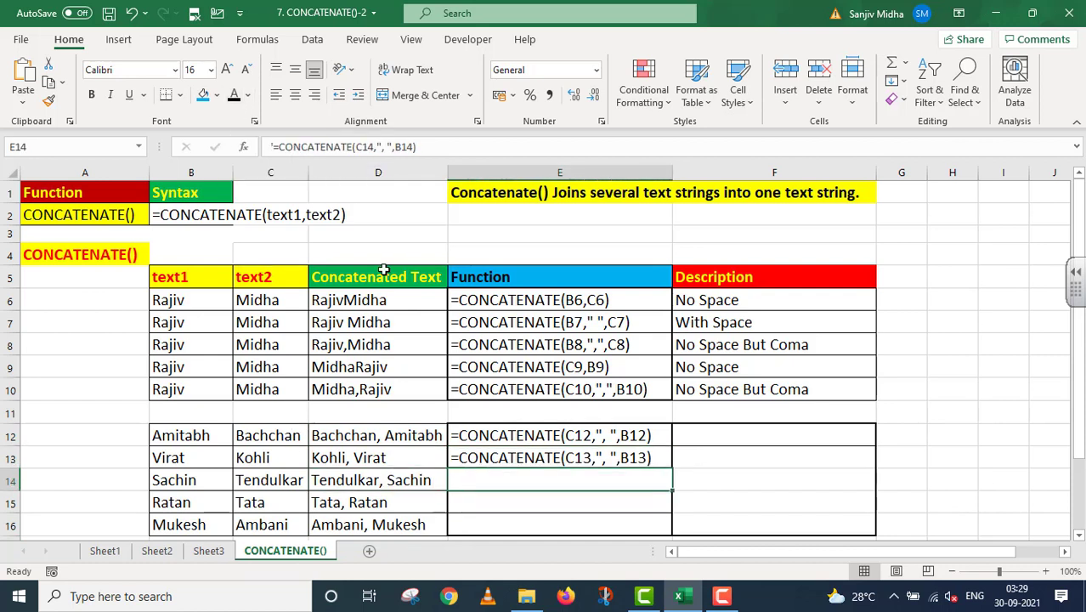
pyautogui.click(233, 96)
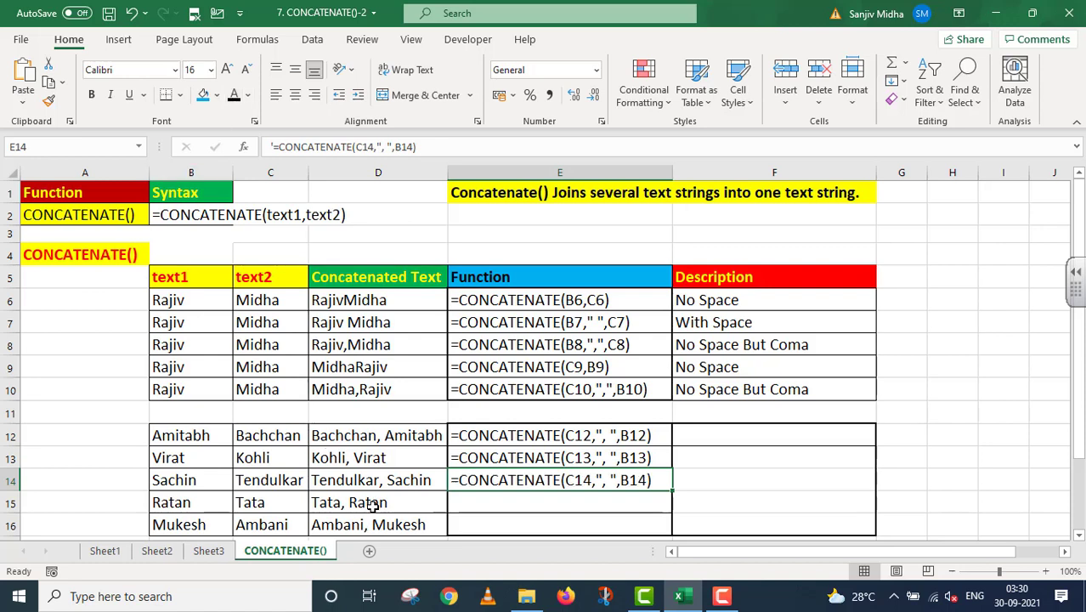
# Reveal the formula texts already stored in E15 and E16 by giving both cells black font color
pyautogui.click(372, 505)
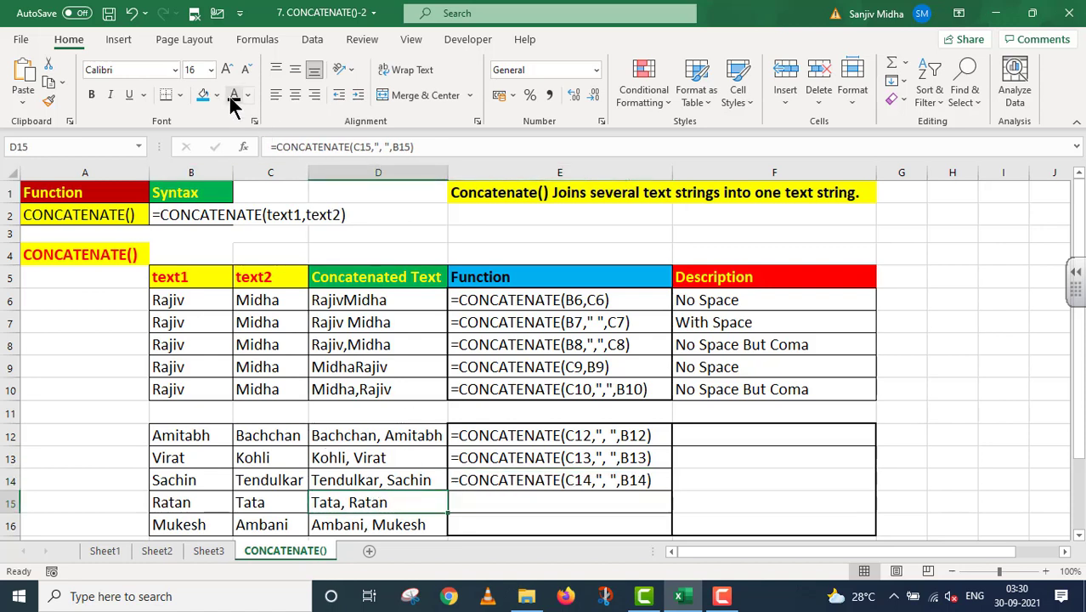
pyautogui.click(463, 503)
pyautogui.hotkey('ctrl', 'v')
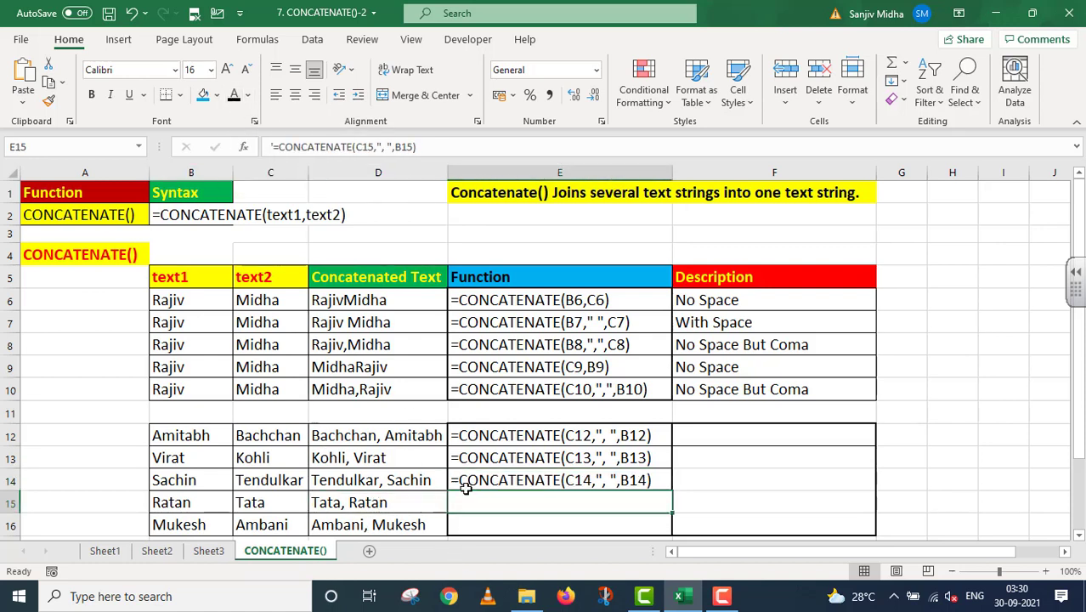
pyautogui.click(236, 98)
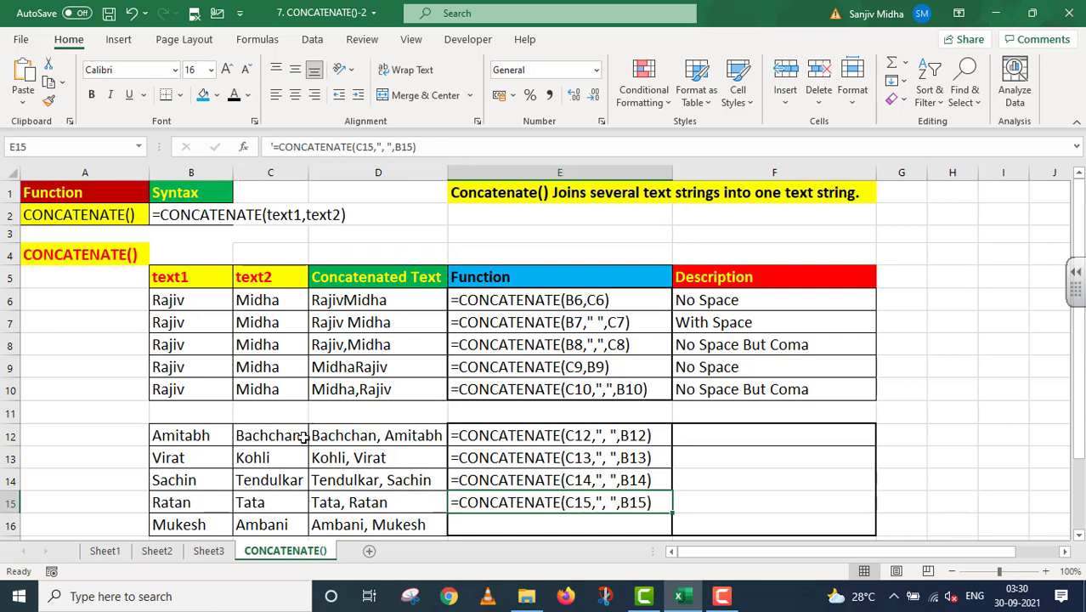
pyautogui.press('Down')
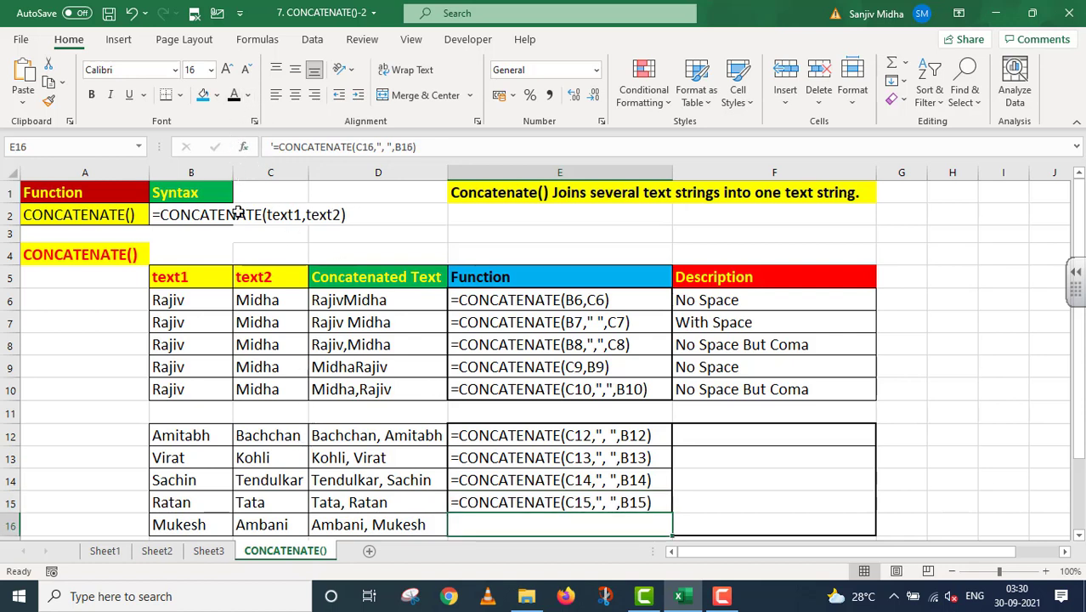
pyautogui.click(235, 98)
# Show the NOTE heading in F12 and the stored note text in F13:F16 in black font color
pyautogui.click(758, 435)
pyautogui.write('NOTE')
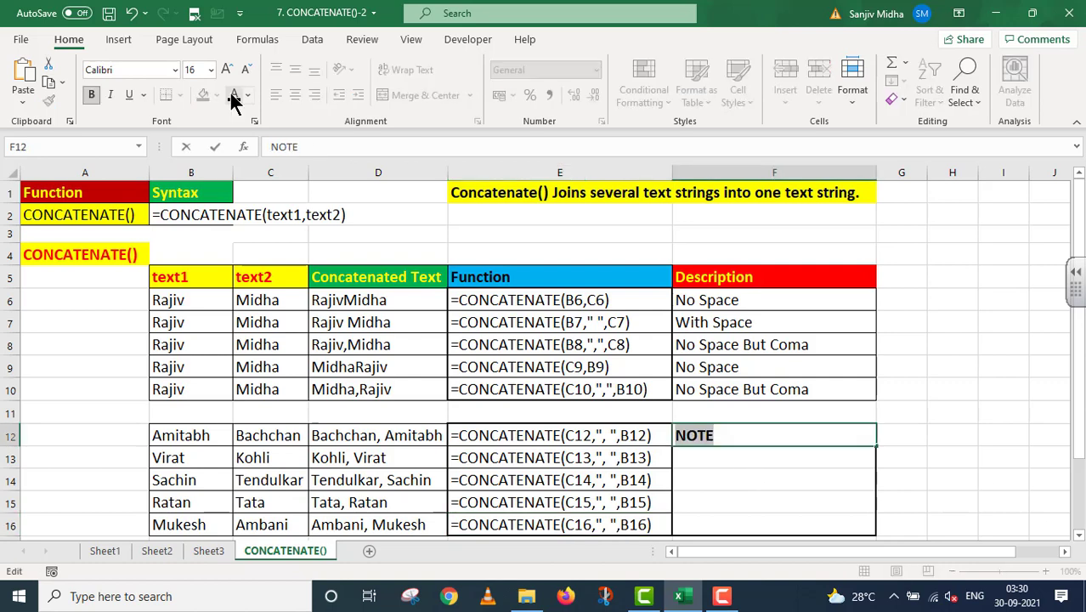
pyautogui.moveTo(685, 453); pyautogui.dragTo(691, 516)
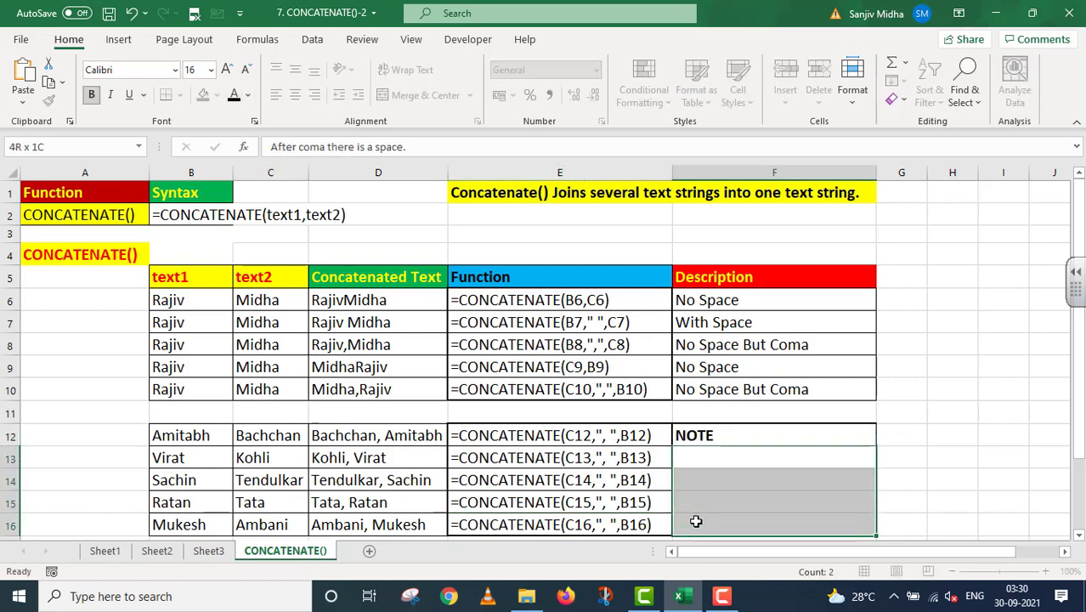
pyautogui.click(236, 100)
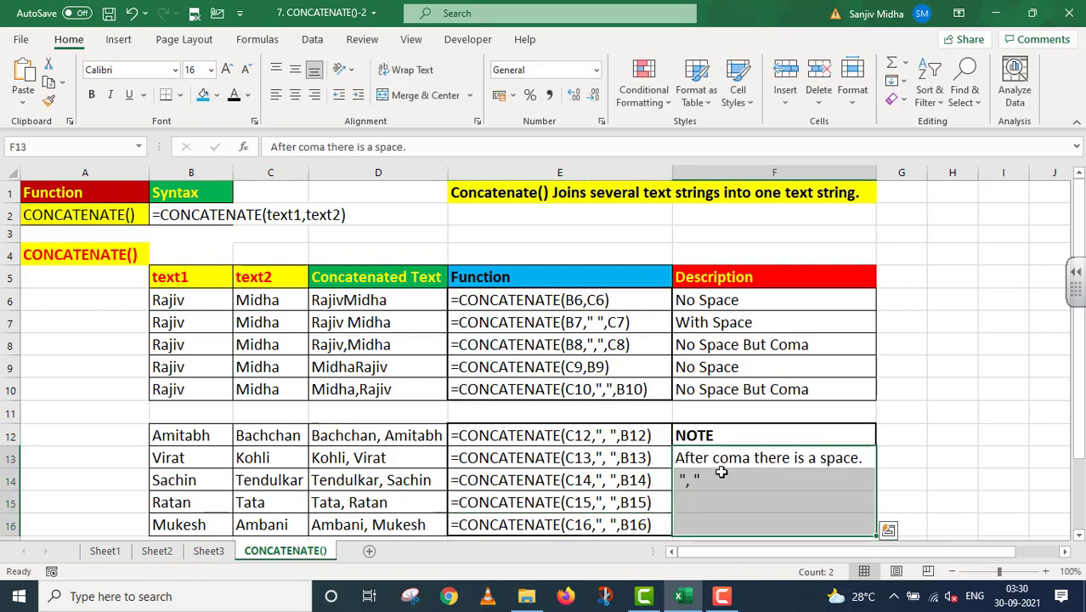